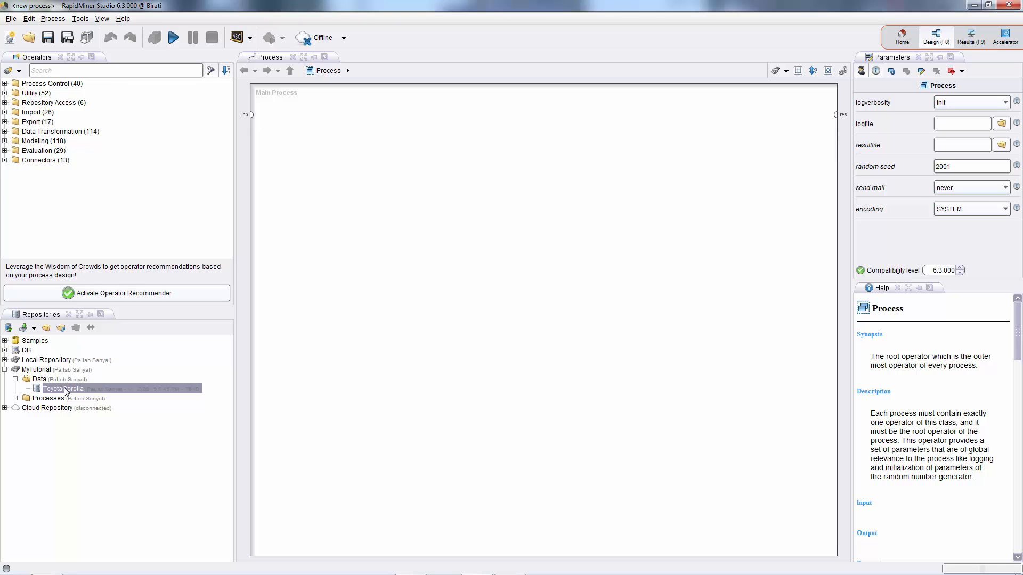
# Open the ToyotaCorolla dataset from the MyTutorial repository and view its summary statistics.
pyautogui.doubleClick(64, 389)
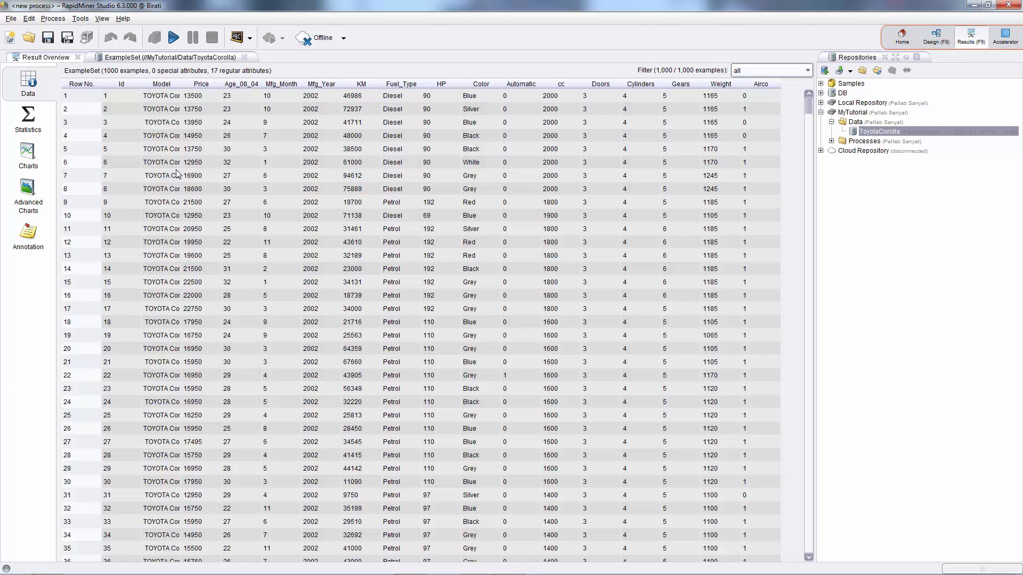
pyautogui.click(35, 130)
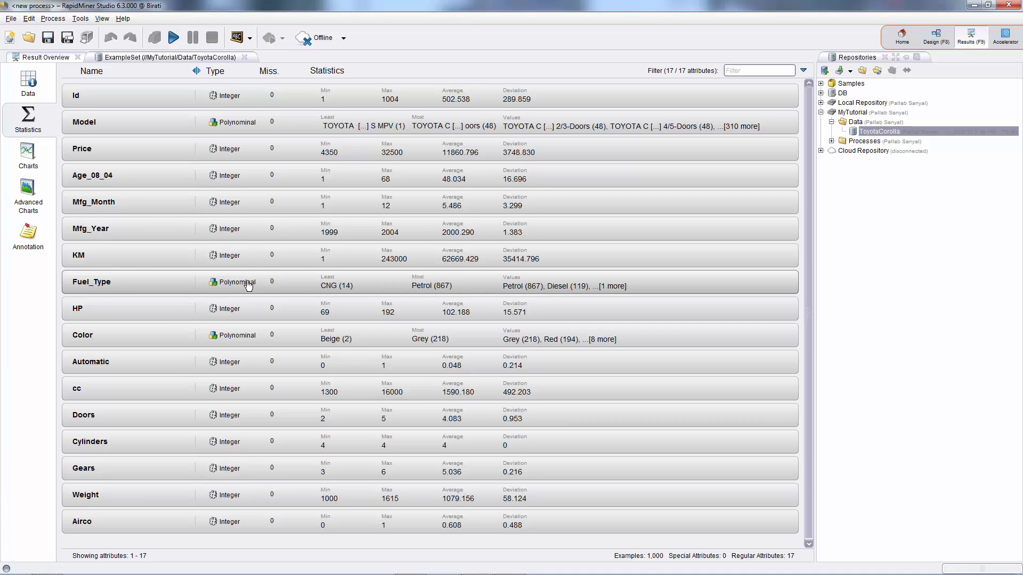
# Examine the Fuel_Type attribute's distribution chart and its nominal value details.
pyautogui.click(354, 285)
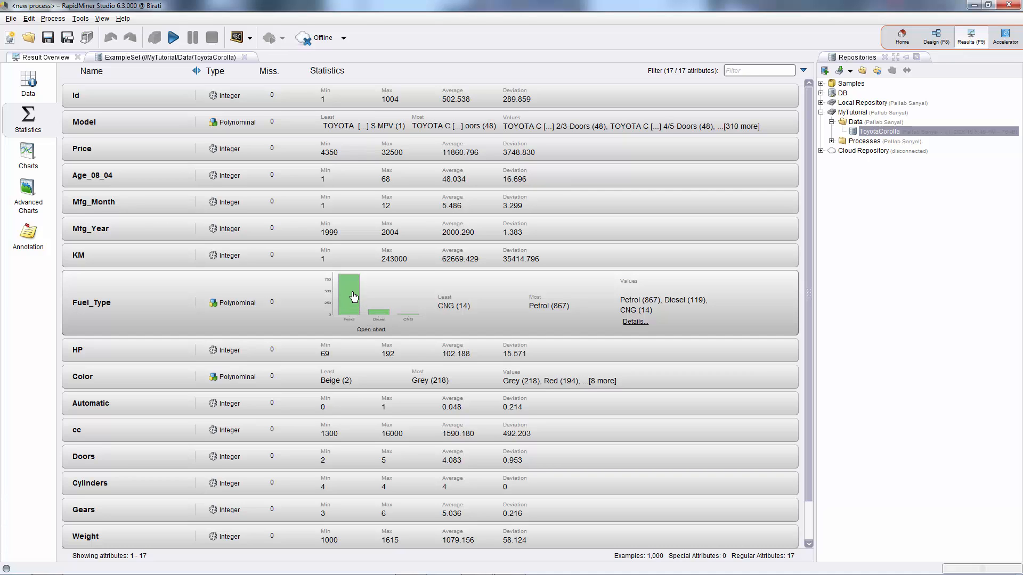
pyautogui.click(371, 329)
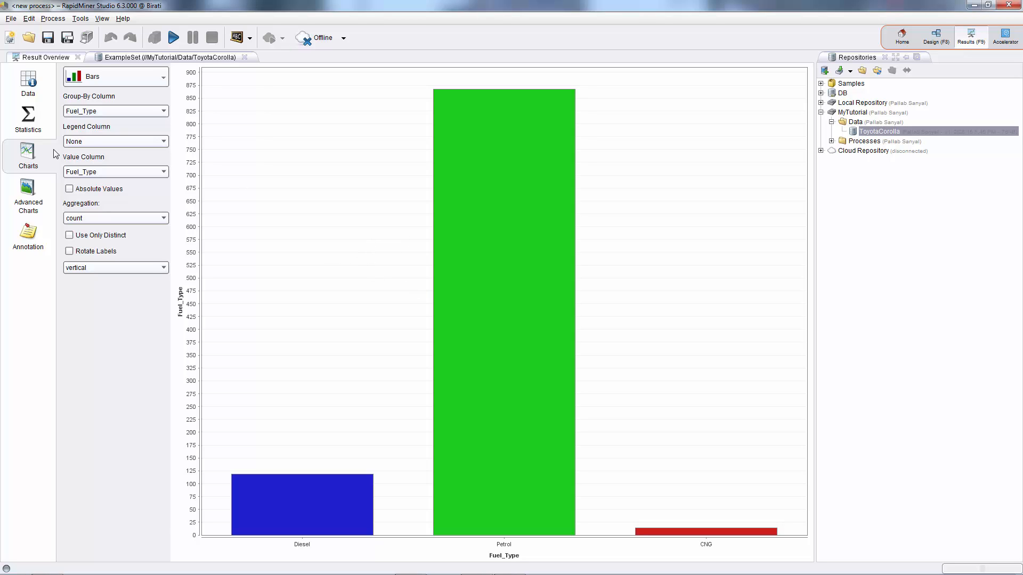
pyautogui.click(33, 121)
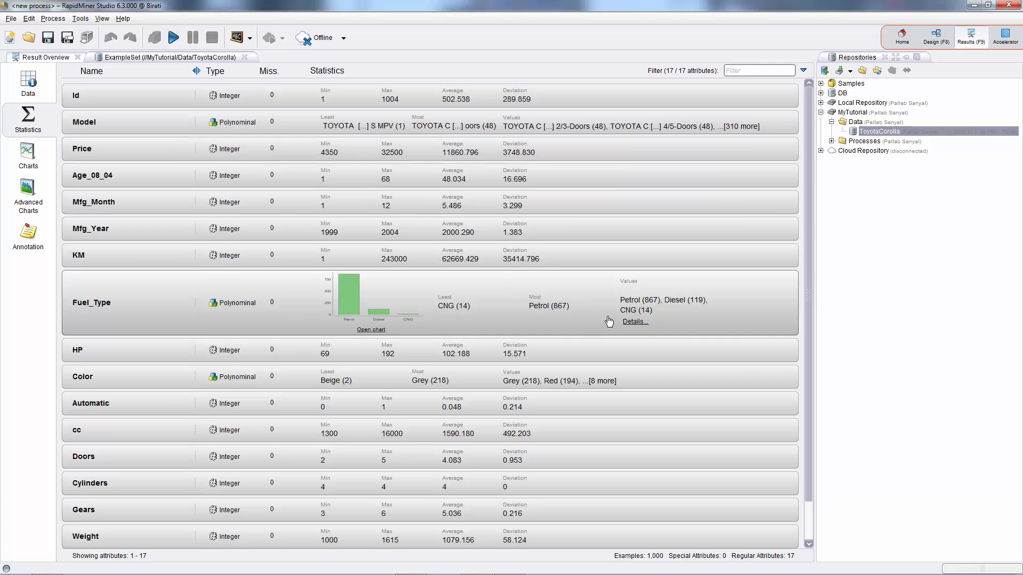
pyautogui.click(634, 322)
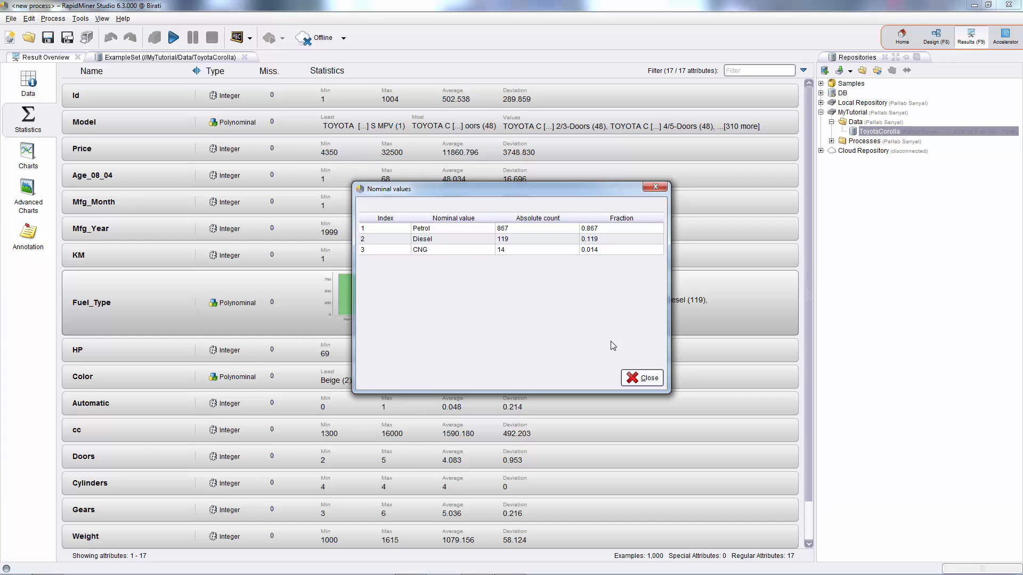
pyautogui.click(642, 377)
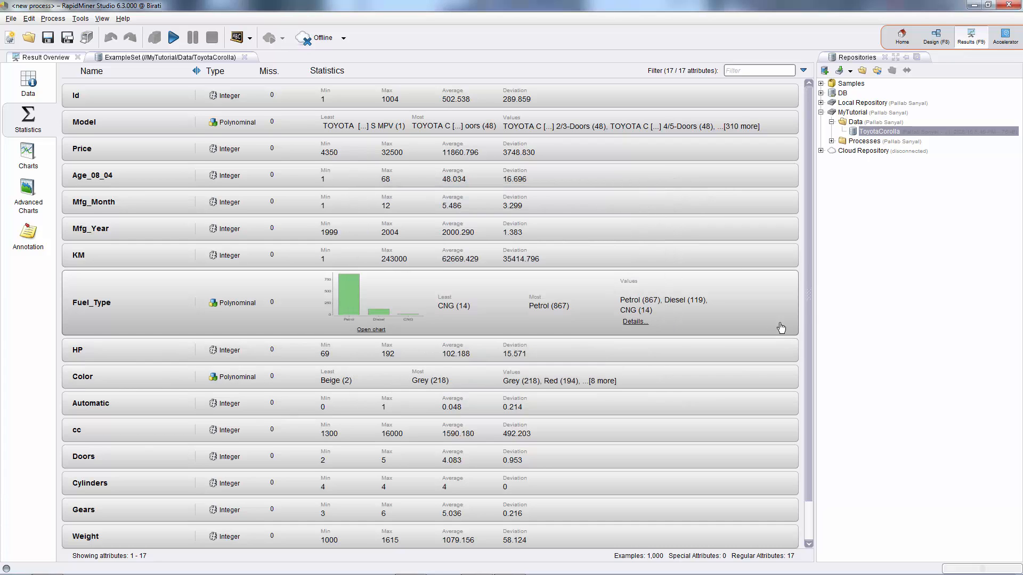
# Add a Retrieve operator for the ToyotaCorolla data to the main process.
pyautogui.click(933, 39)
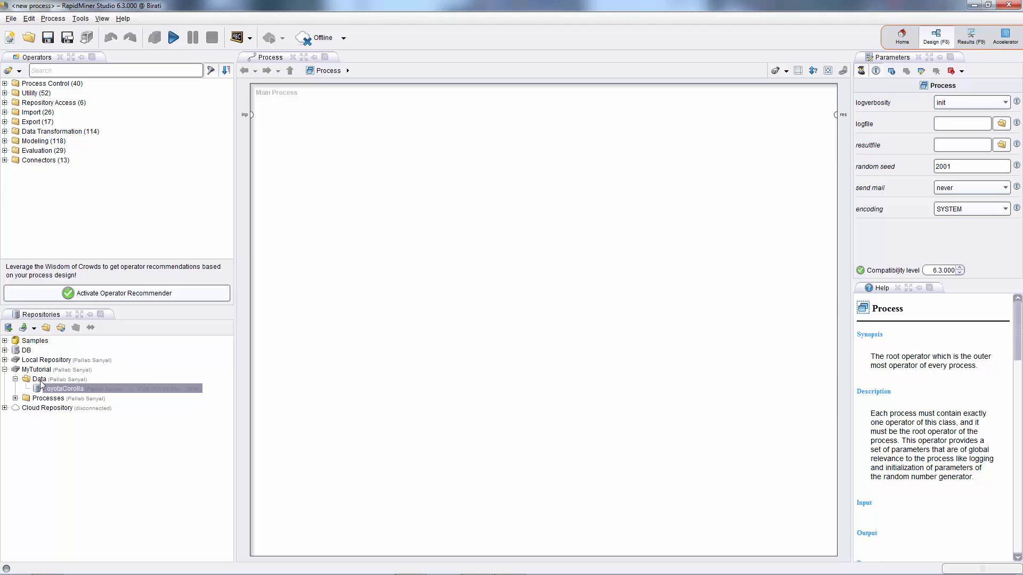
pyautogui.moveTo(52, 389); pyautogui.dragTo(290, 113)
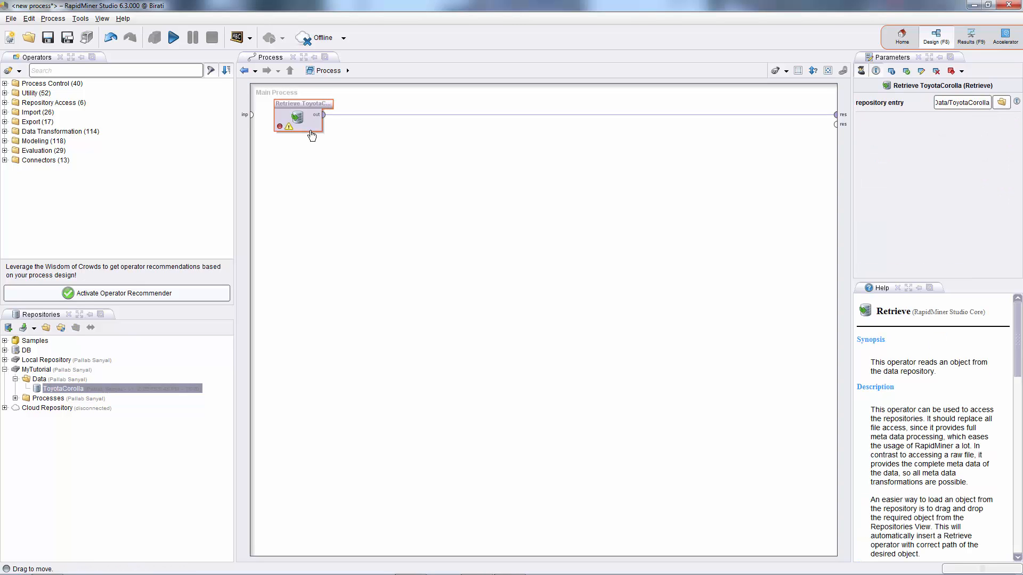
# Find the Select Attributes operator and insert it after the Retrieve operator.
pyautogui.click(97, 71)
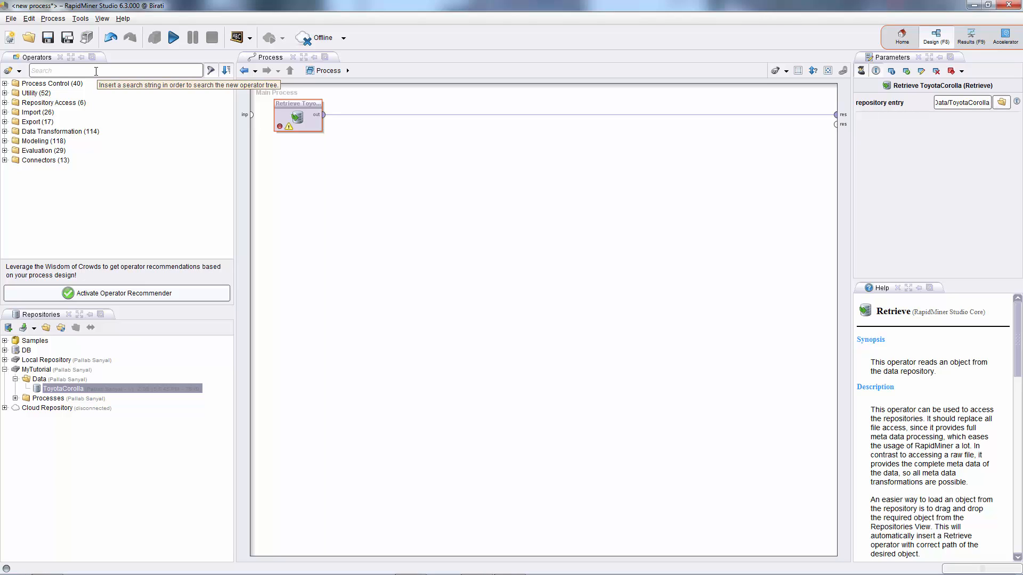
pyautogui.write('select')
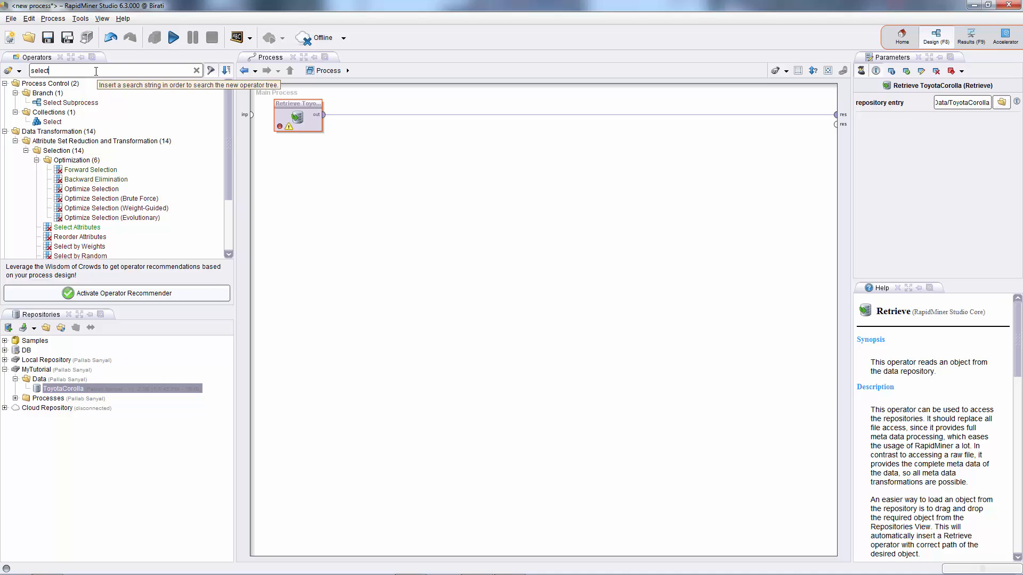
pyautogui.click(68, 229)
pyautogui.moveTo(67, 229); pyautogui.dragTo(395, 165)
pyautogui.moveTo(393, 115); pyautogui.dragTo(388, 114)
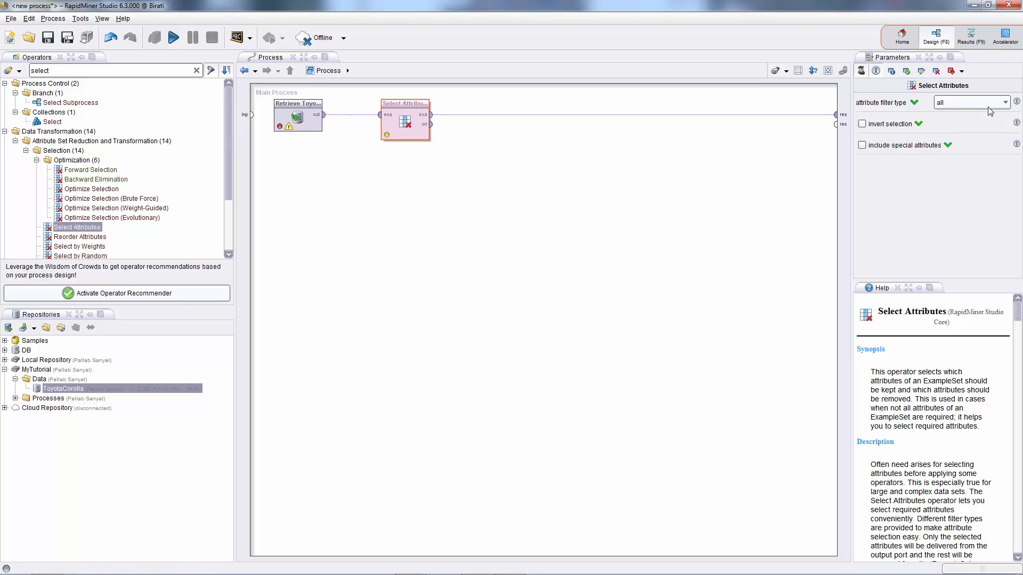
# Set the attribute filter type to subset and select Age_08_04, Automatic, Fuel_Type, KM and Price.
pyautogui.click(1005, 104)
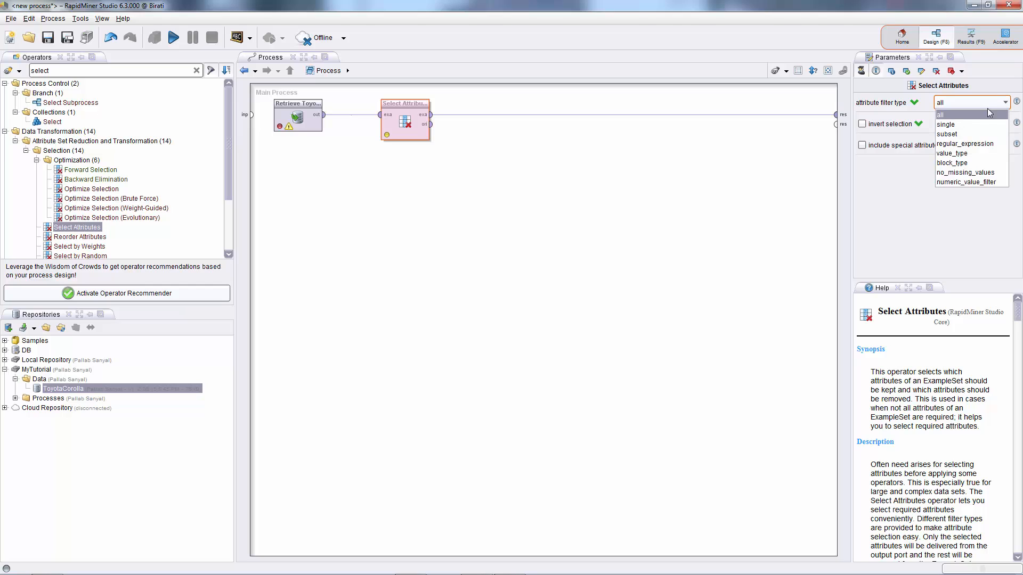
pyautogui.click(953, 134)
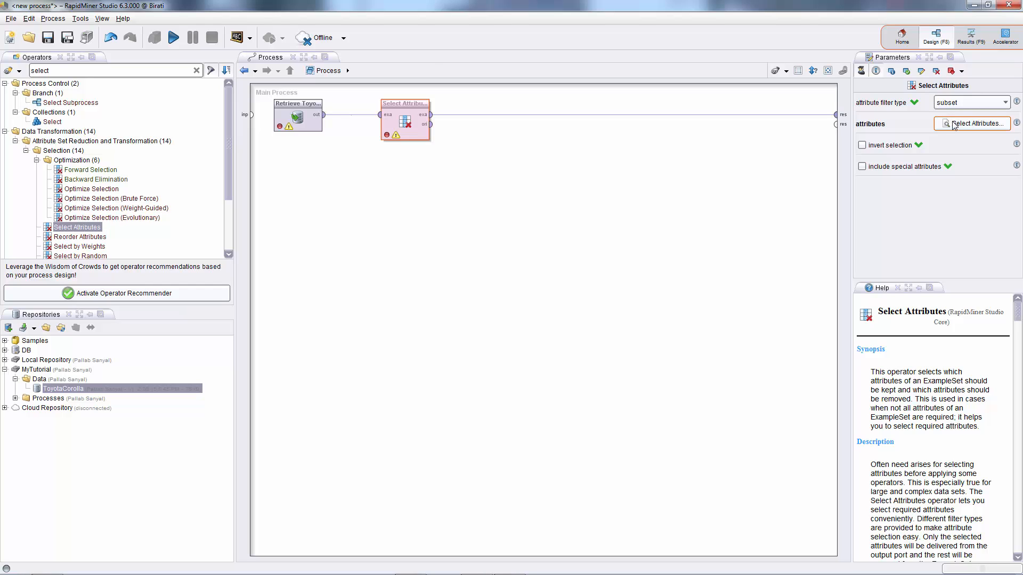
pyautogui.click(973, 126)
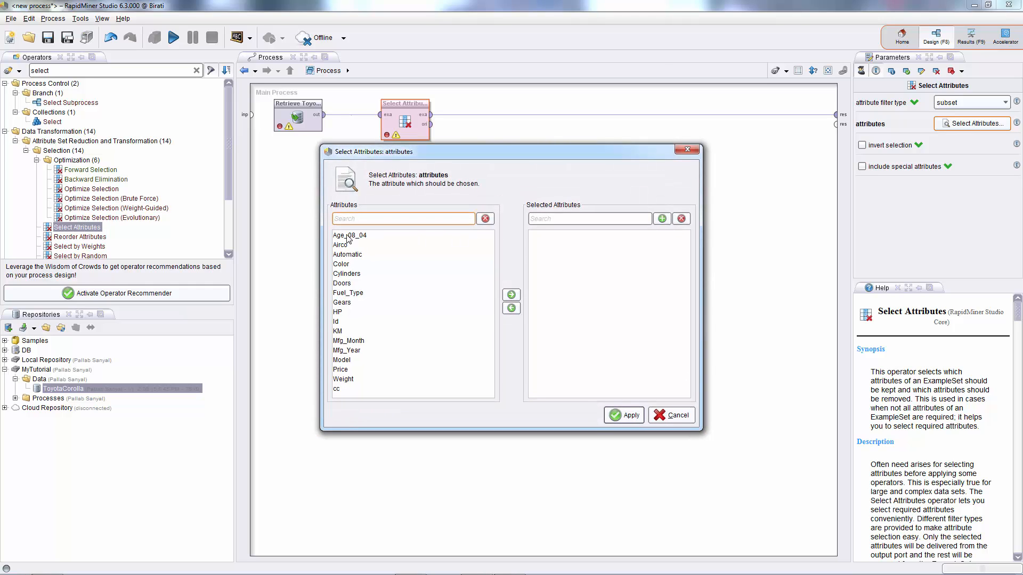
pyautogui.click(352, 241)
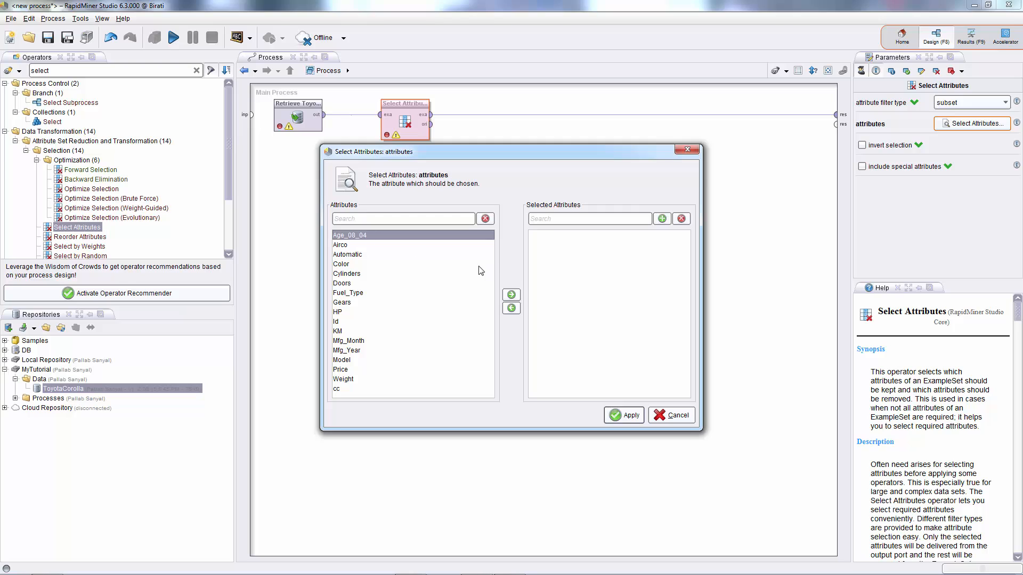
pyautogui.click(512, 296)
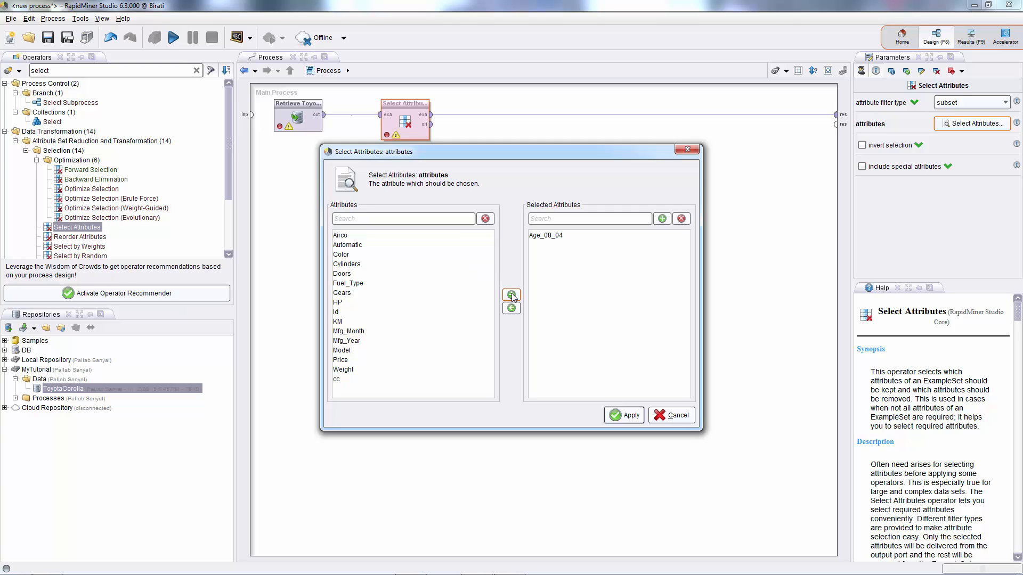
pyautogui.click(345, 246)
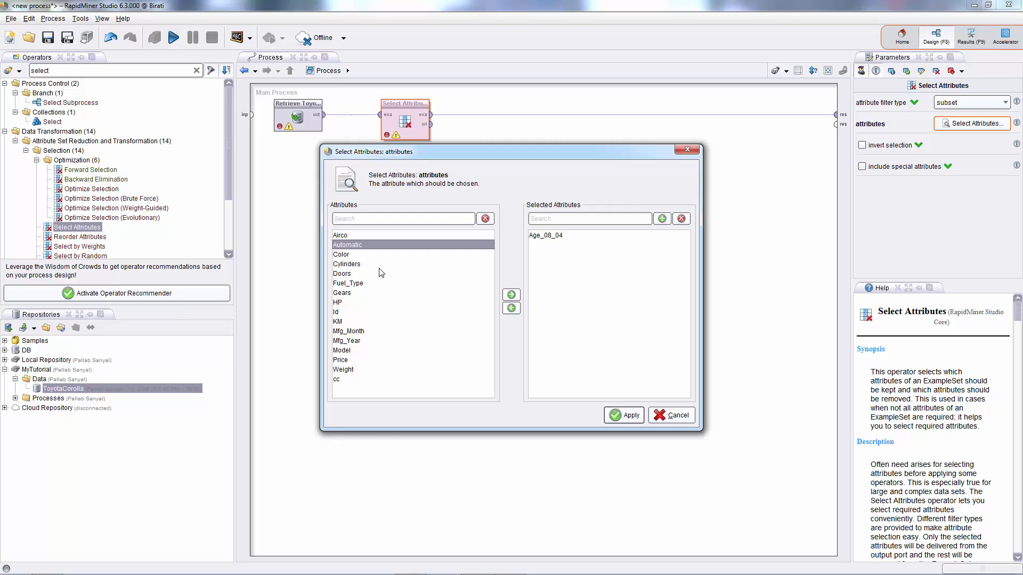
pyautogui.keyDown('ctrl'); pyautogui.click(352, 288); pyautogui.keyUp('ctrl')
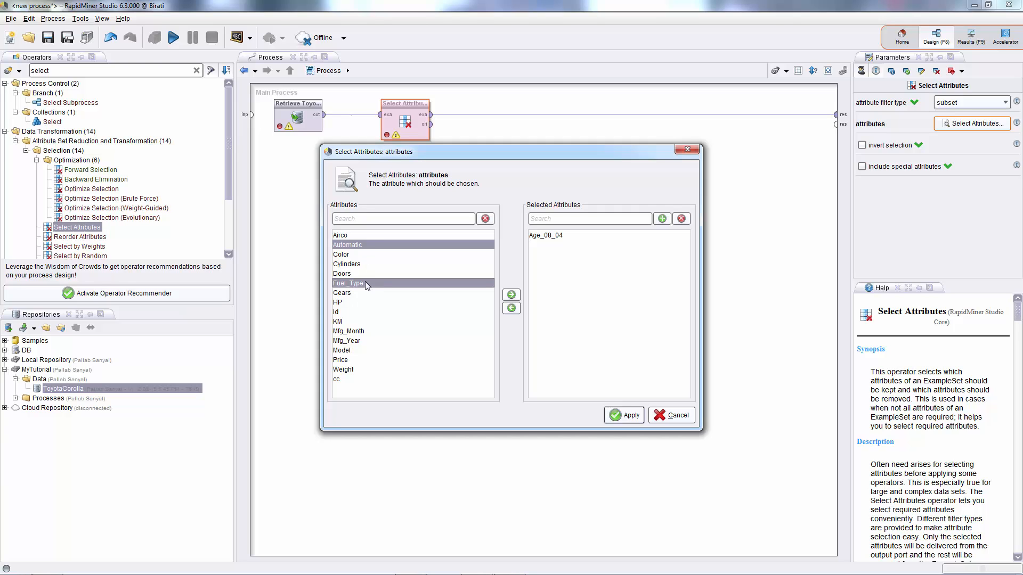
pyautogui.keyDown('ctrl'); pyautogui.click(339, 322); pyautogui.keyUp('ctrl')
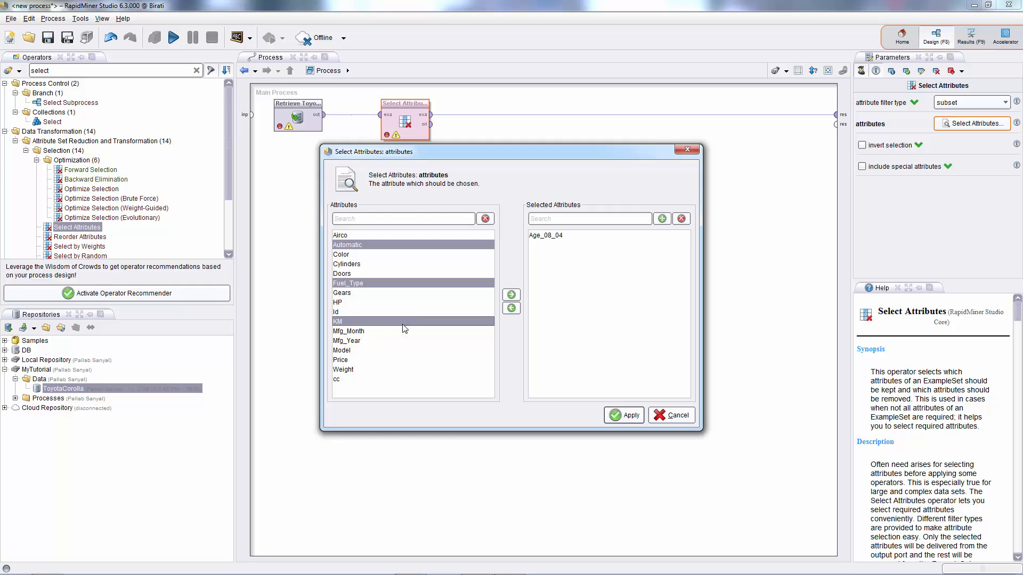
pyautogui.keyDown('ctrl'); pyautogui.click(345, 361); pyautogui.keyUp('ctrl')
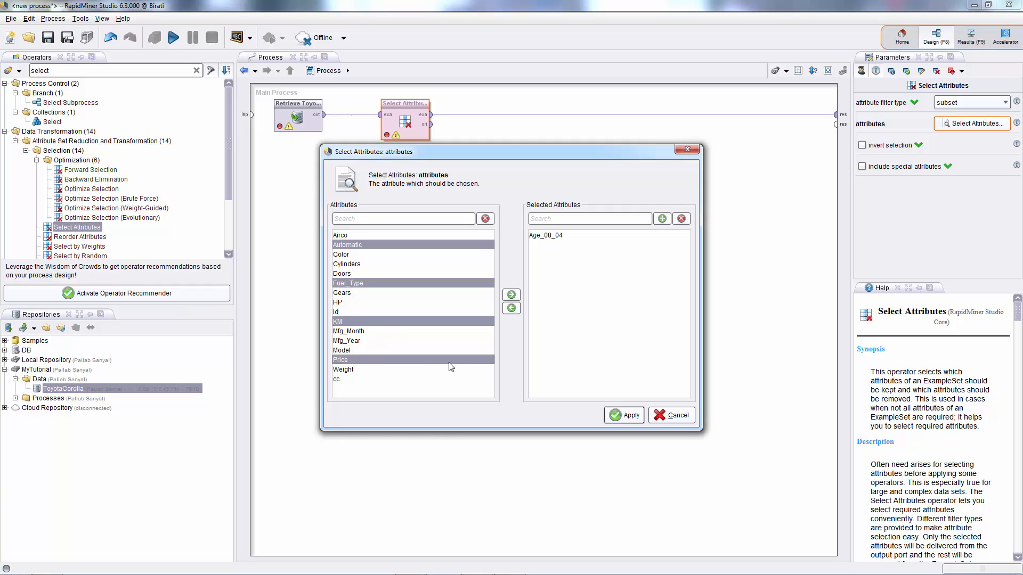
pyautogui.click(512, 296)
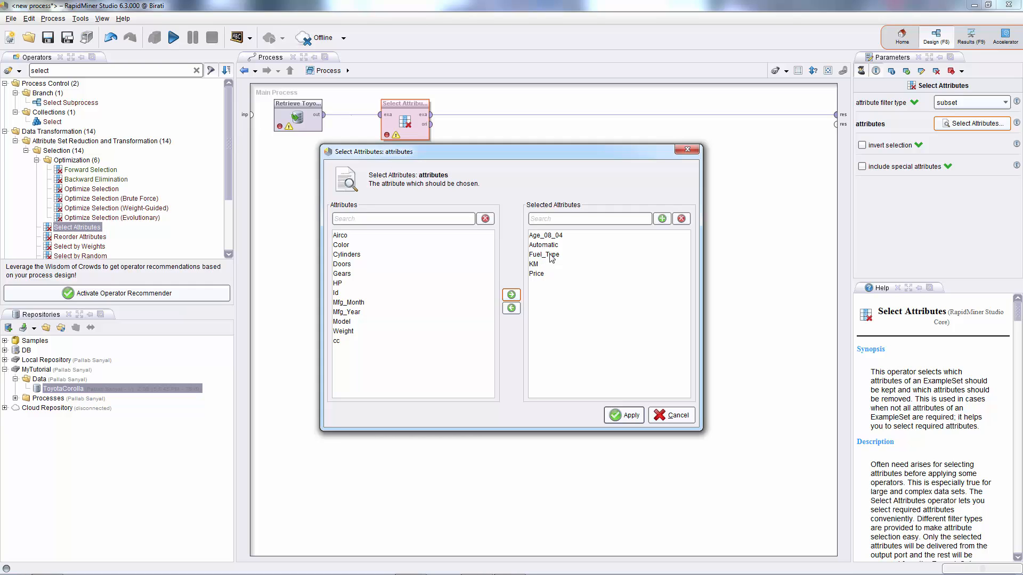
pyautogui.click(624, 414)
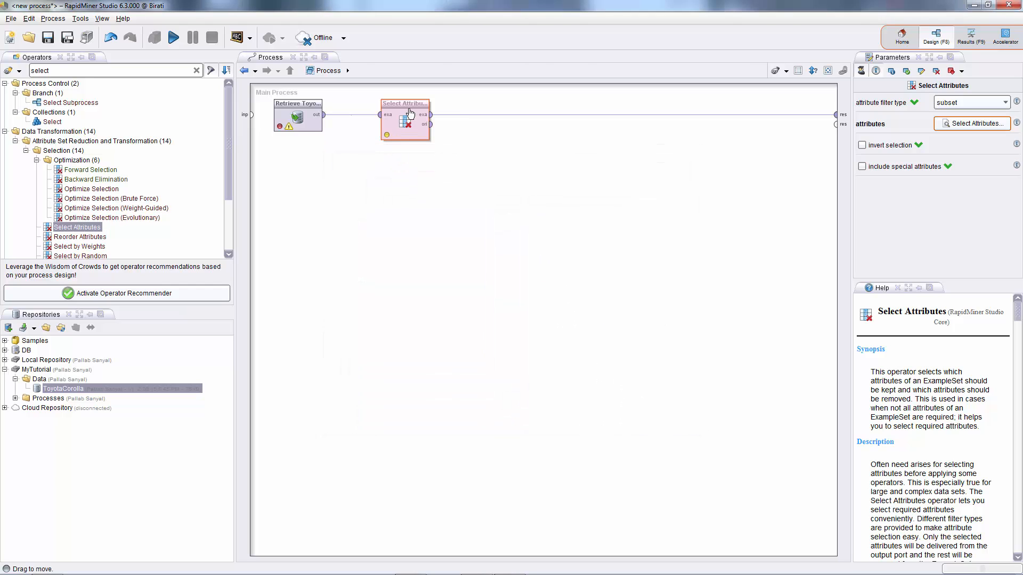
# Shift the Select Attributes operator left and insert a Set Role operator after it.
pyautogui.moveTo(410, 112); pyautogui.dragTo(375, 112)
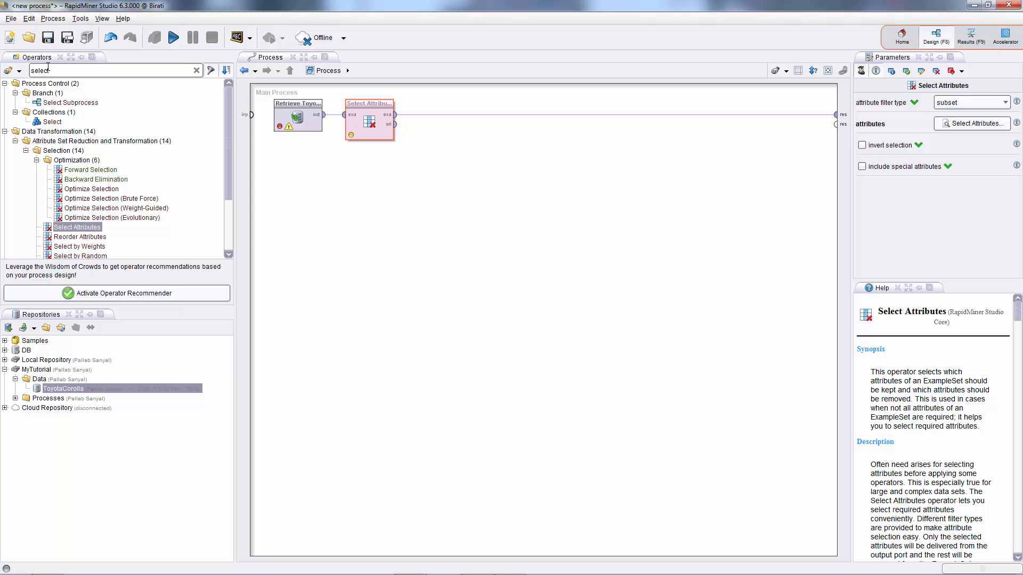
pyautogui.doubleClick(66, 70)
pyautogui.write('set role')
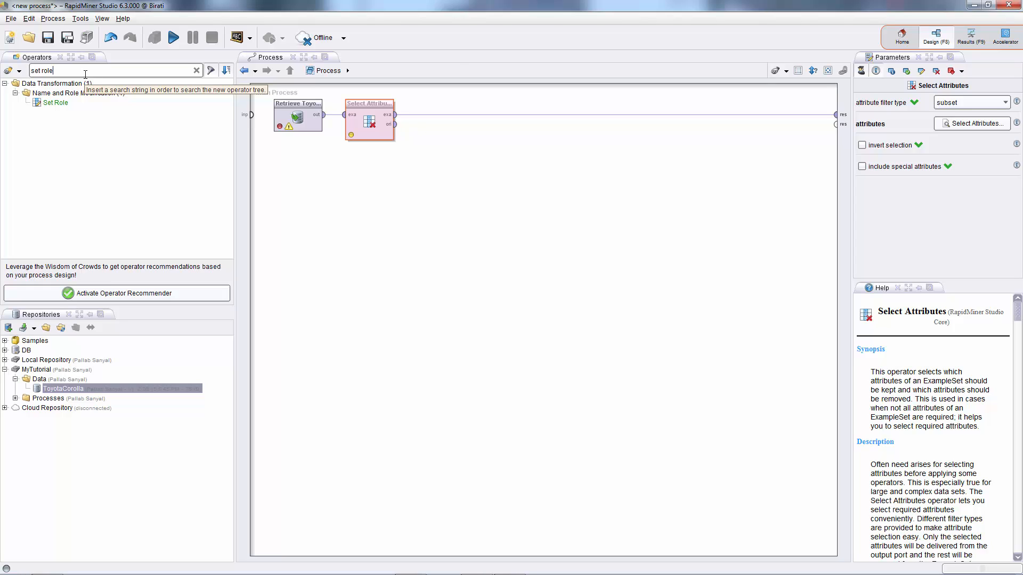
pyautogui.click(57, 105)
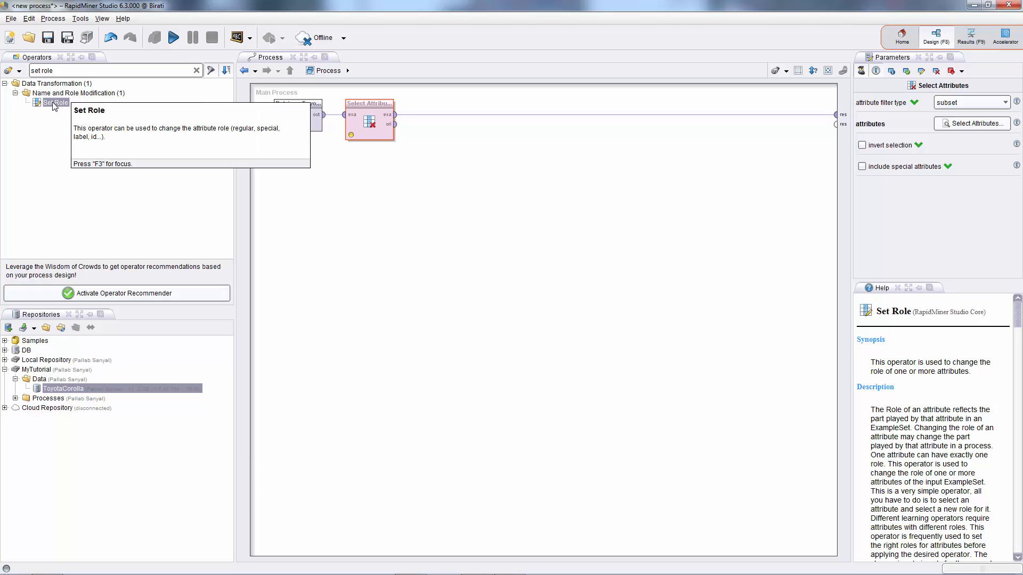
pyautogui.moveTo(54, 105); pyautogui.dragTo(454, 114)
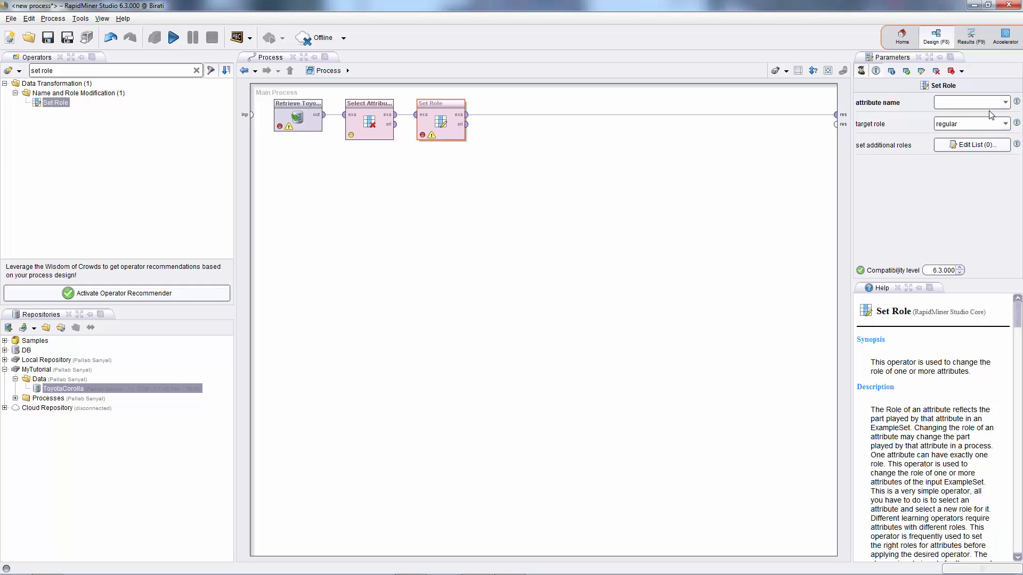
# Configure Set Role to assign the label role to the Price attribute.
pyautogui.click(1005, 102)
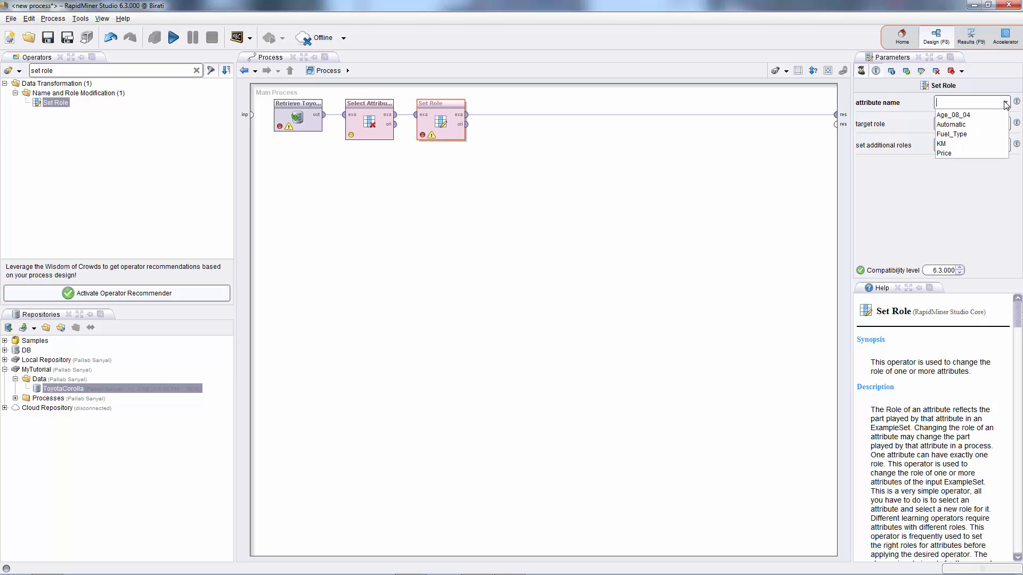
pyautogui.click(952, 153)
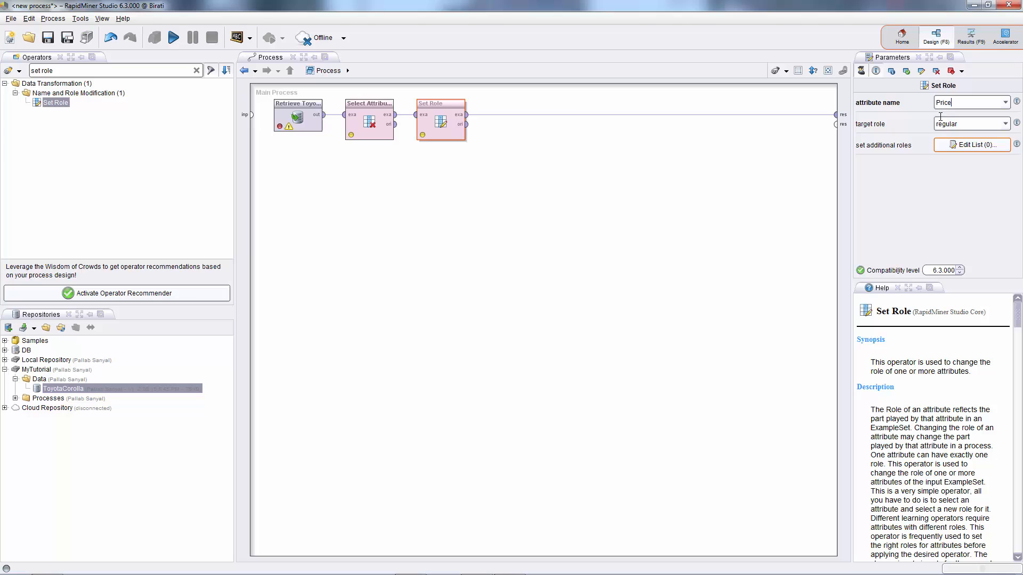
pyautogui.click(1005, 124)
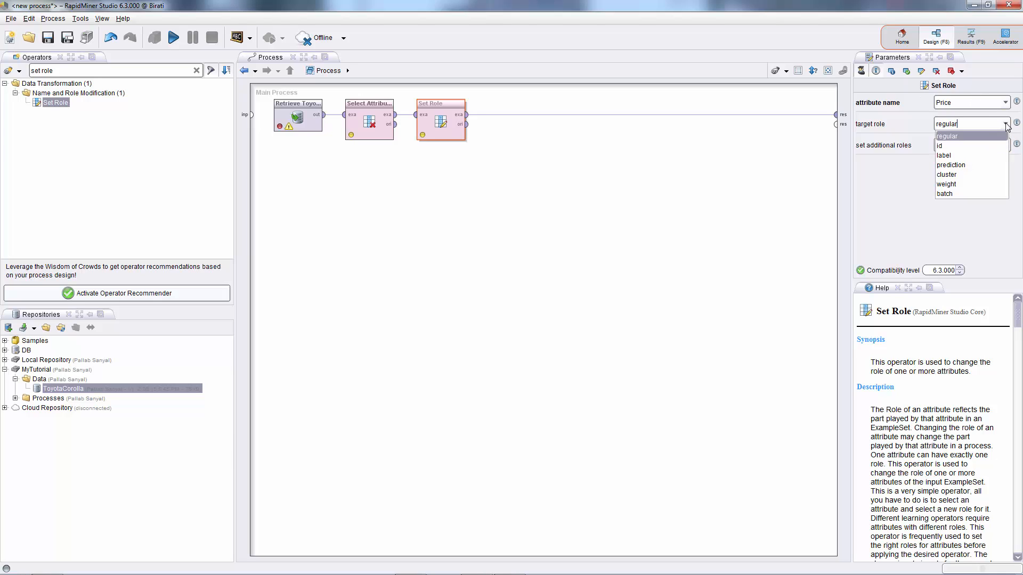
pyautogui.click(951, 154)
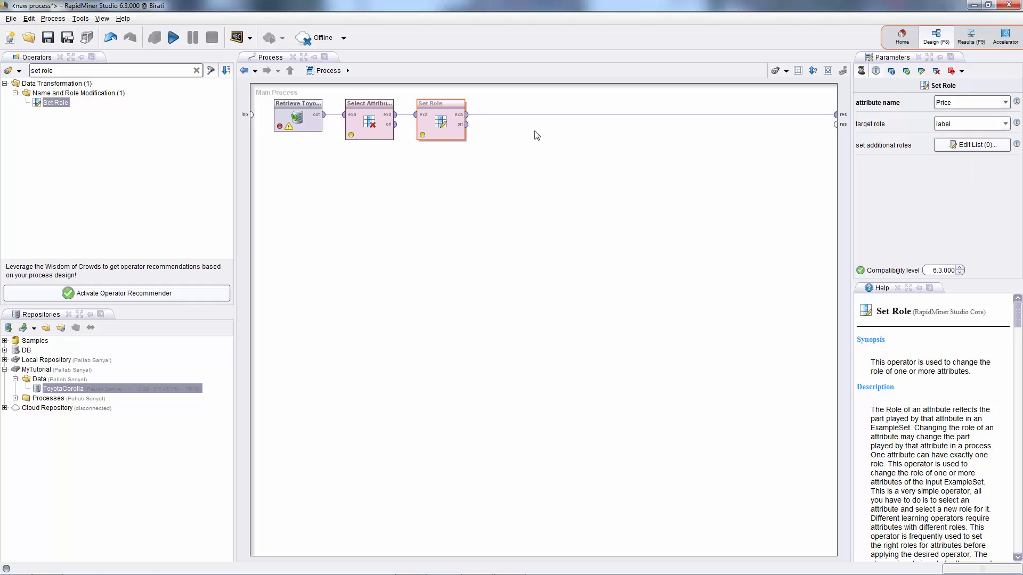
pyautogui.moveTo(460, 109); pyautogui.dragTo(465, 111)
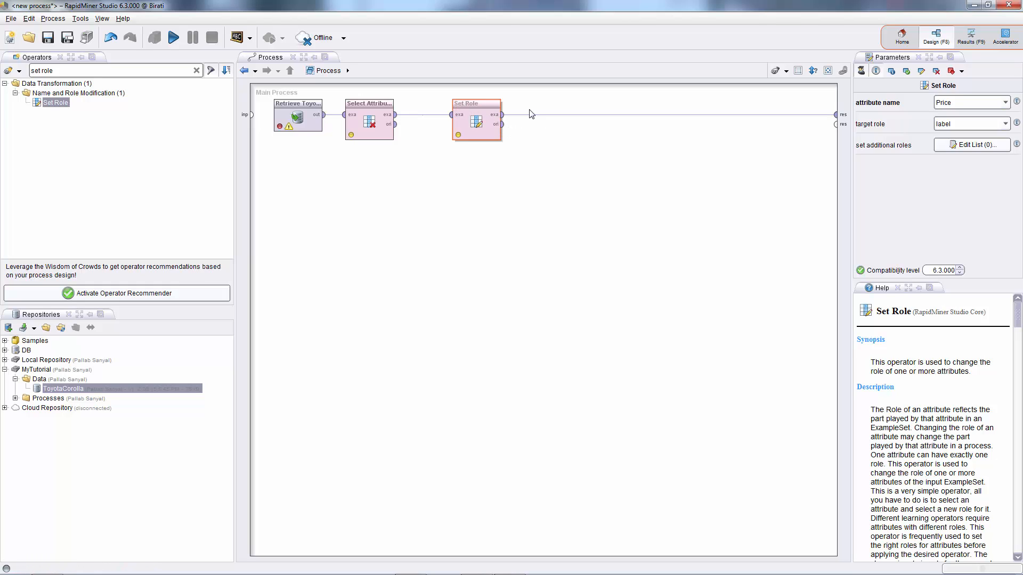
# Search for the Nominal to Numerical operator, insert it after Set Role, and shift both operators left.
pyautogui.click(119, 70)
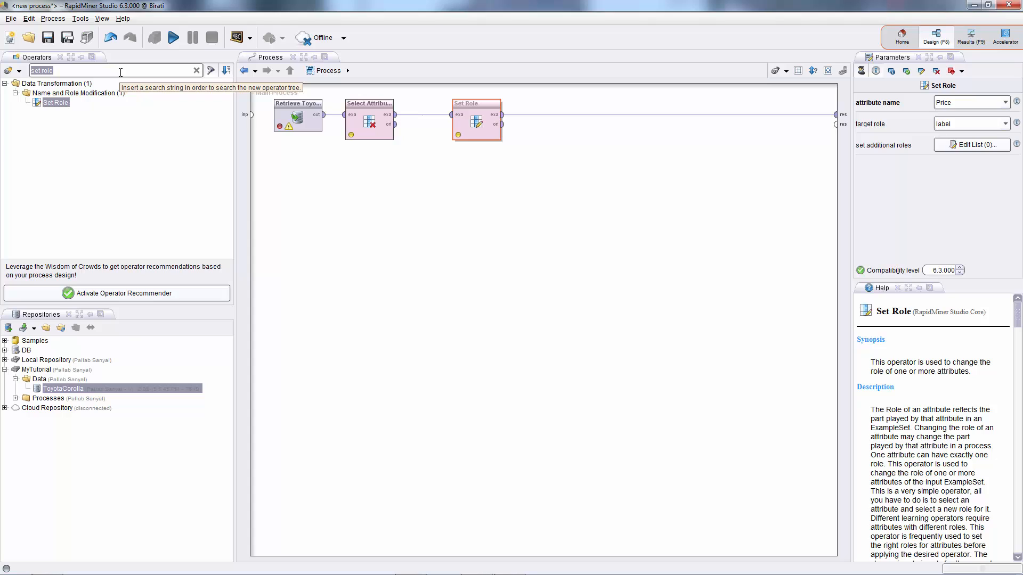
pyautogui.write('no')
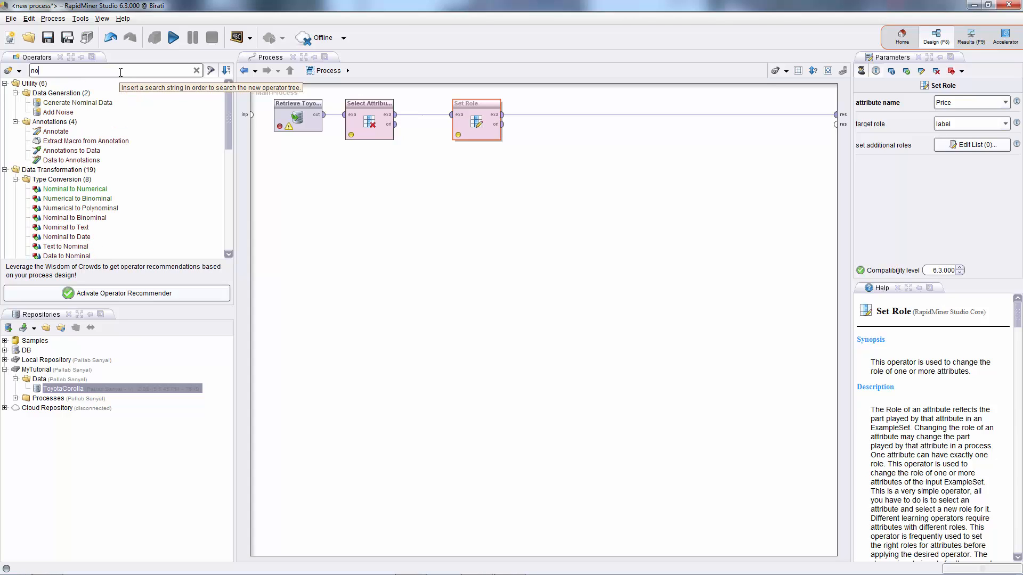
pyautogui.write('minal to')
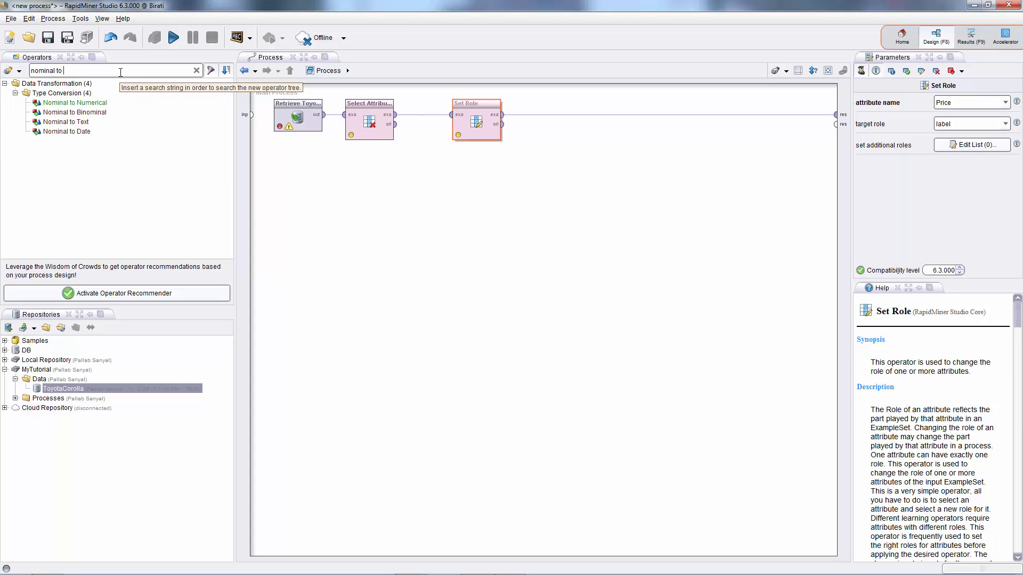
pyautogui.click(59, 104)
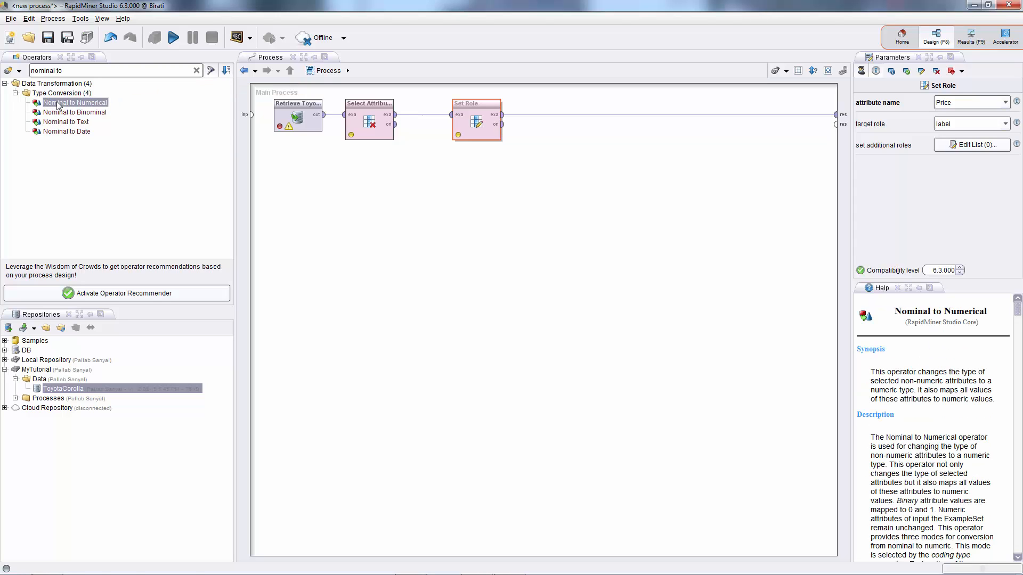
pyautogui.moveTo(59, 105); pyautogui.dragTo(551, 115)
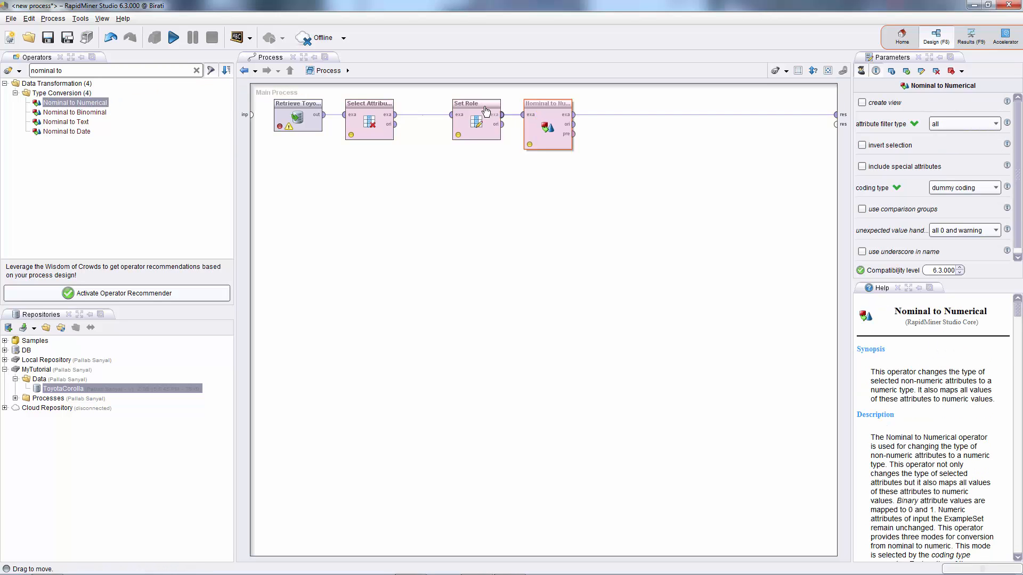
pyautogui.moveTo(485, 111); pyautogui.dragTo(451, 110)
pyautogui.moveTo(556, 110); pyautogui.dragTo(520, 110)
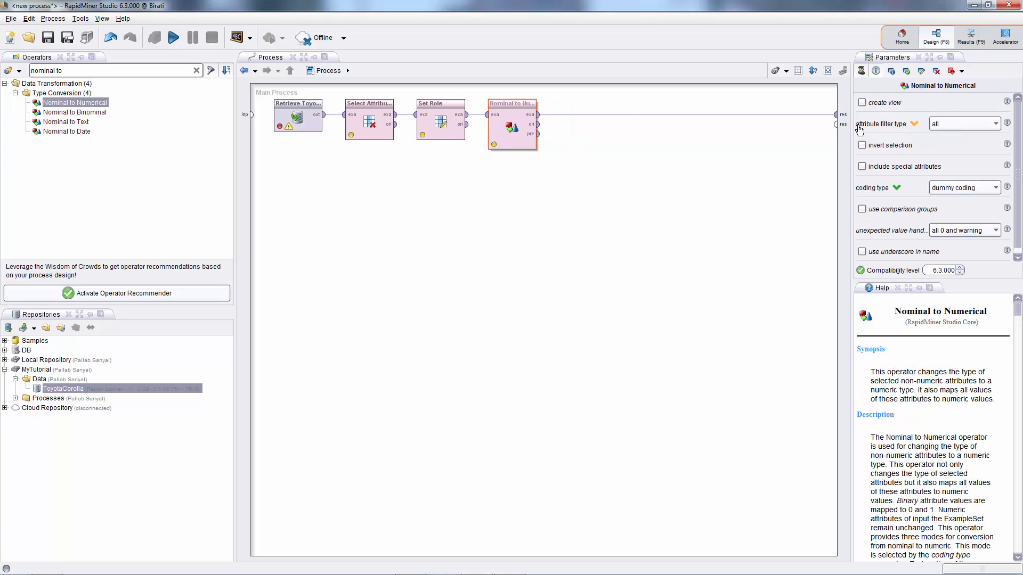
# Set Nominal to Numerical's attribute filter type to single and its attribute to Fuel_Type.
pyautogui.click(997, 124)
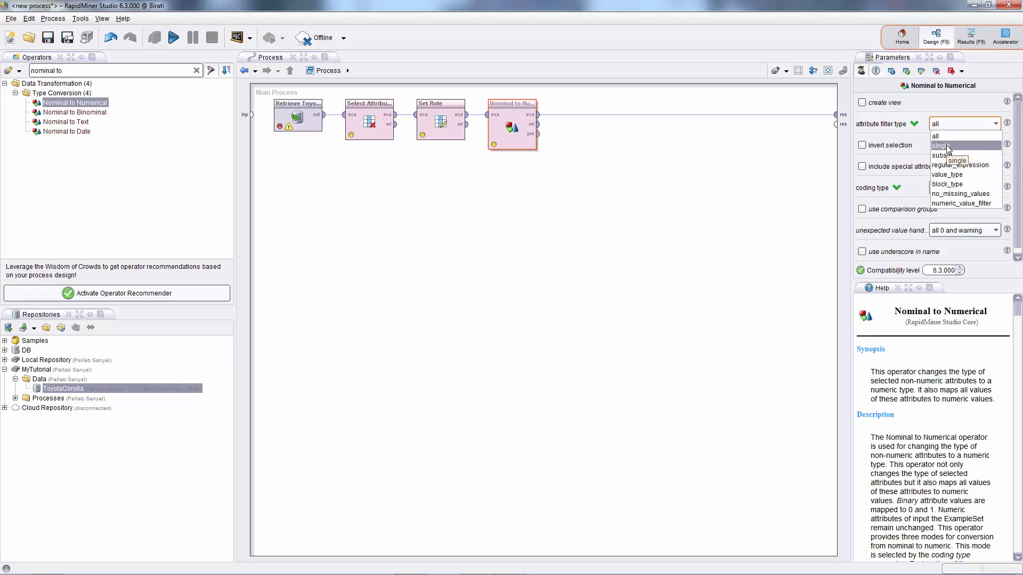
pyautogui.click(947, 147)
pyautogui.click(996, 145)
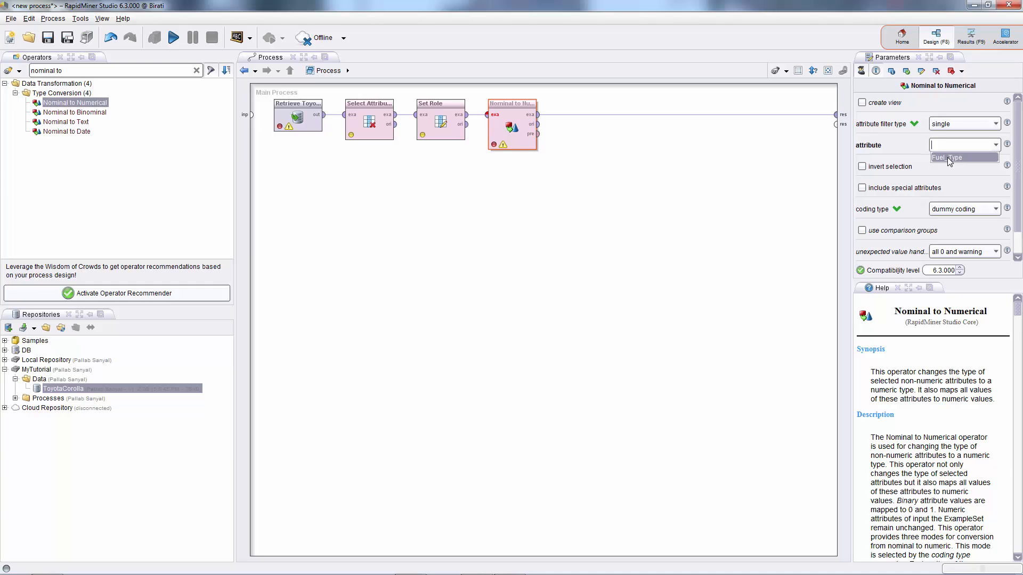
pyautogui.click(949, 158)
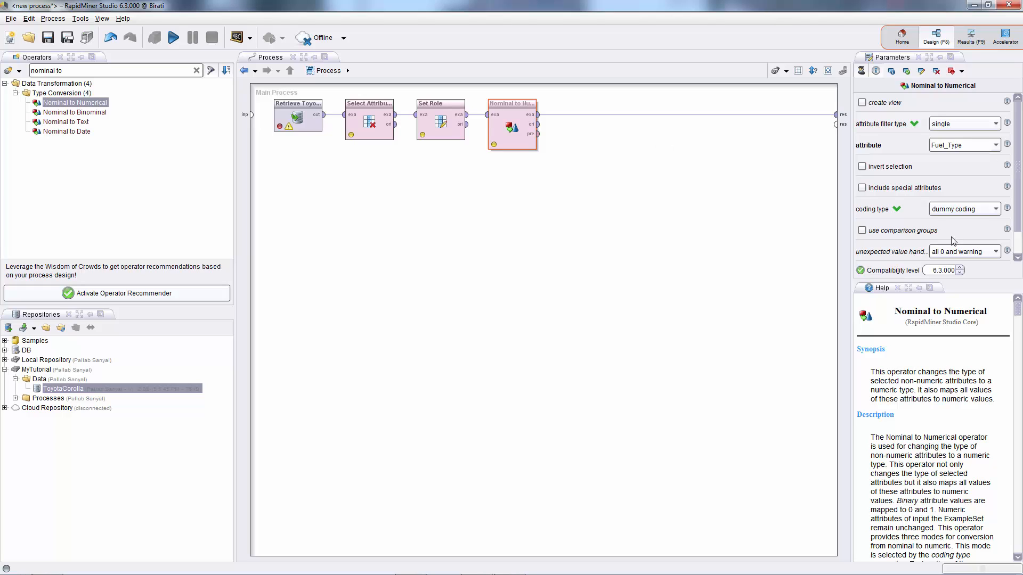
# Add a breakpoint after the Nominal to Numerical operator.
pyautogui.scroll(-2, 1019, 207)
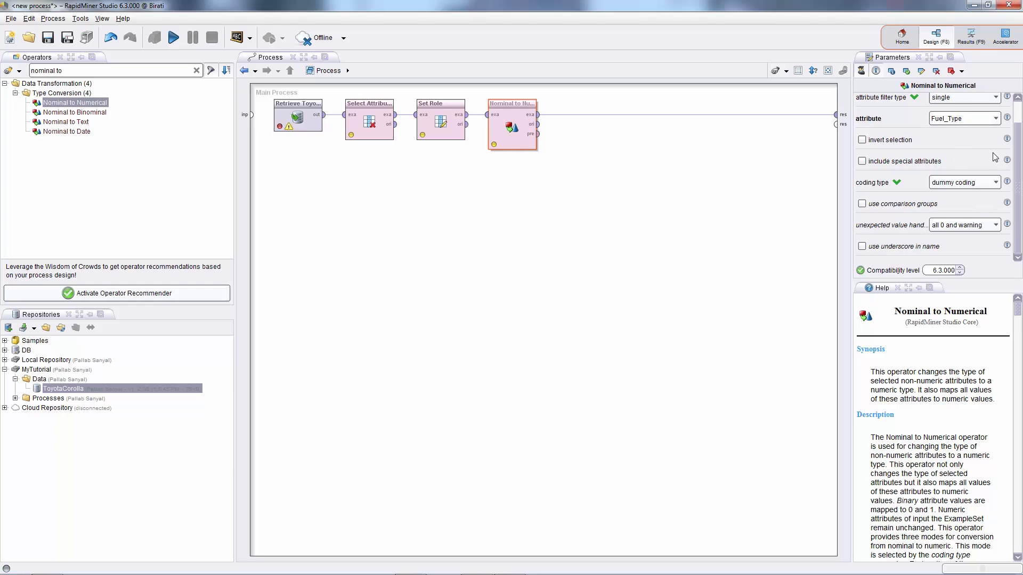
pyautogui.scroll(1, 1017, 167)
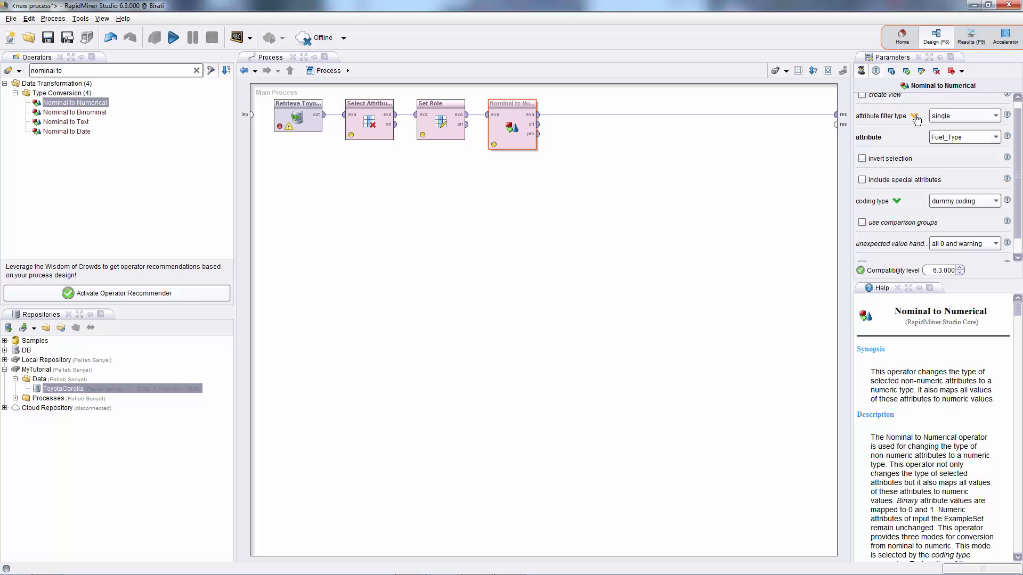
pyautogui.scroll(-1, 1011, 155)
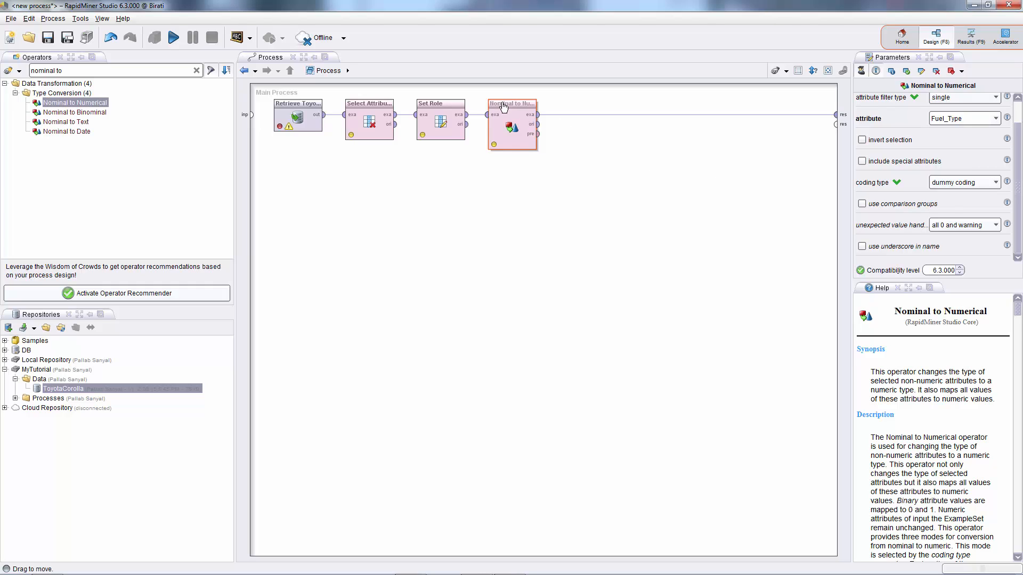
pyautogui.rightClick(513, 149)
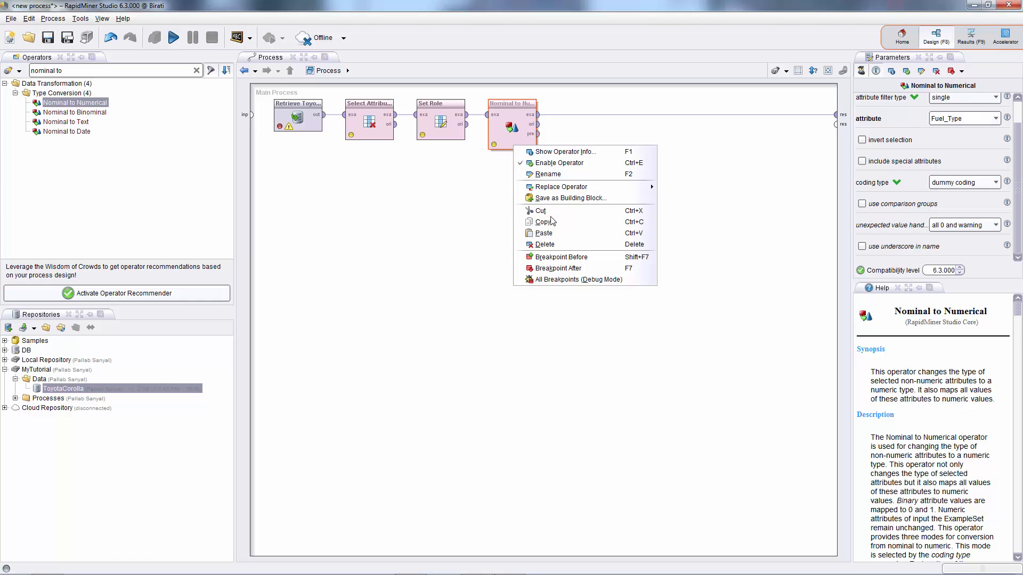
pyautogui.click(558, 268)
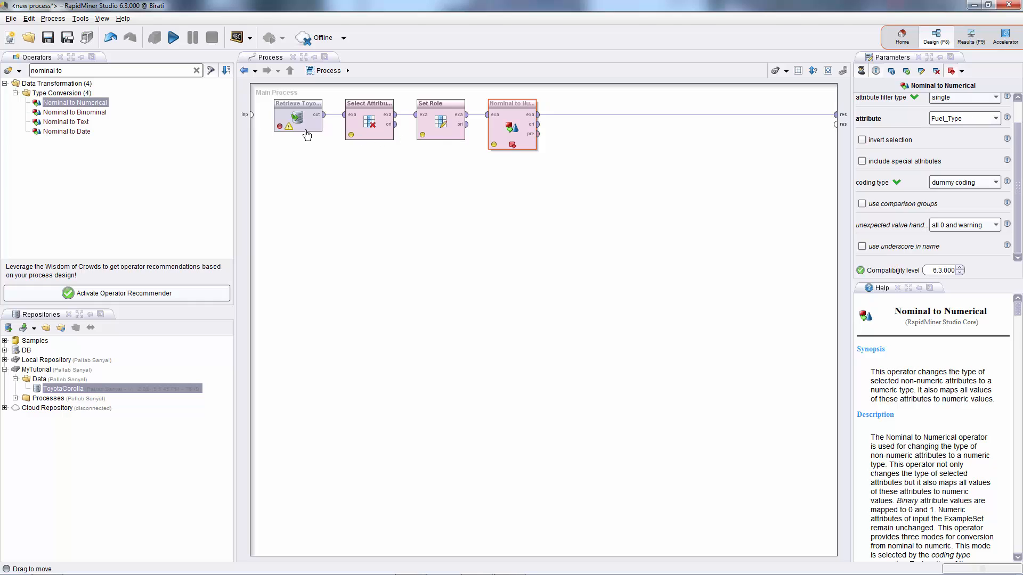
# Run the process to the breakpoint, widen the dummy-coded Fuel_Type columns to read them, and stop the run.
pyautogui.click(173, 38)
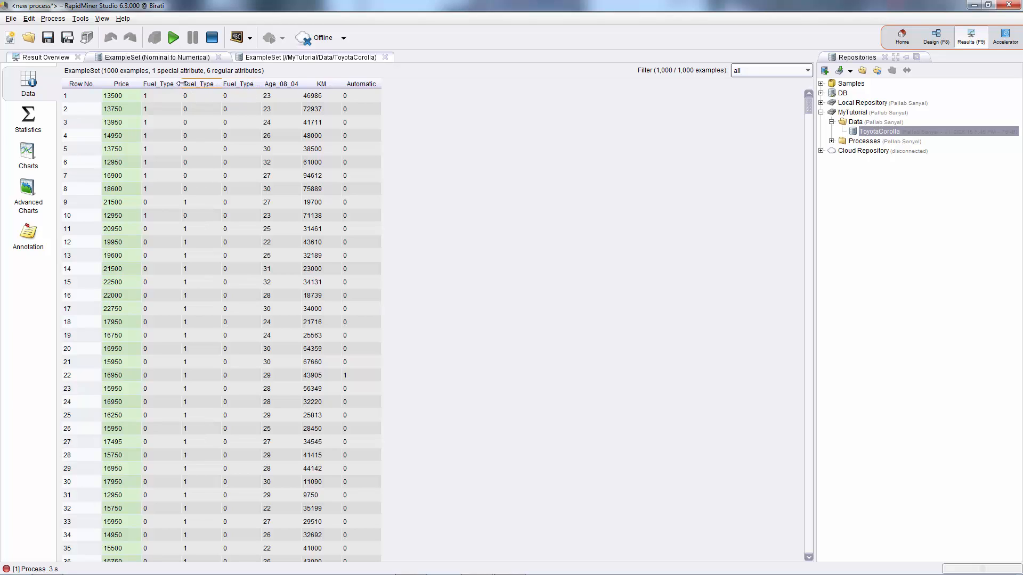
pyautogui.moveTo(180, 84); pyautogui.dragTo(352, 84)
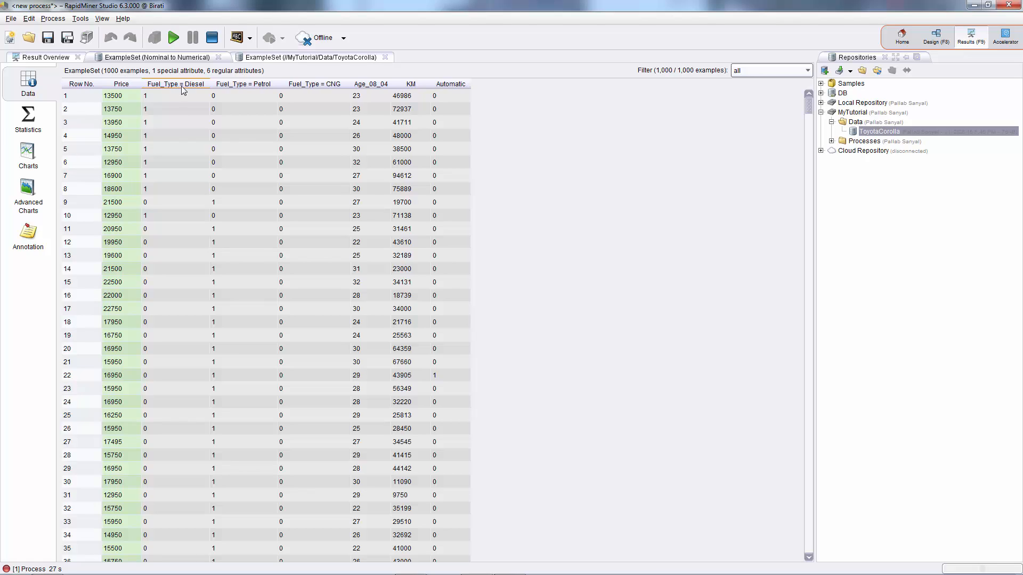
pyautogui.moveTo(182, 88)
pyautogui.click(212, 38)
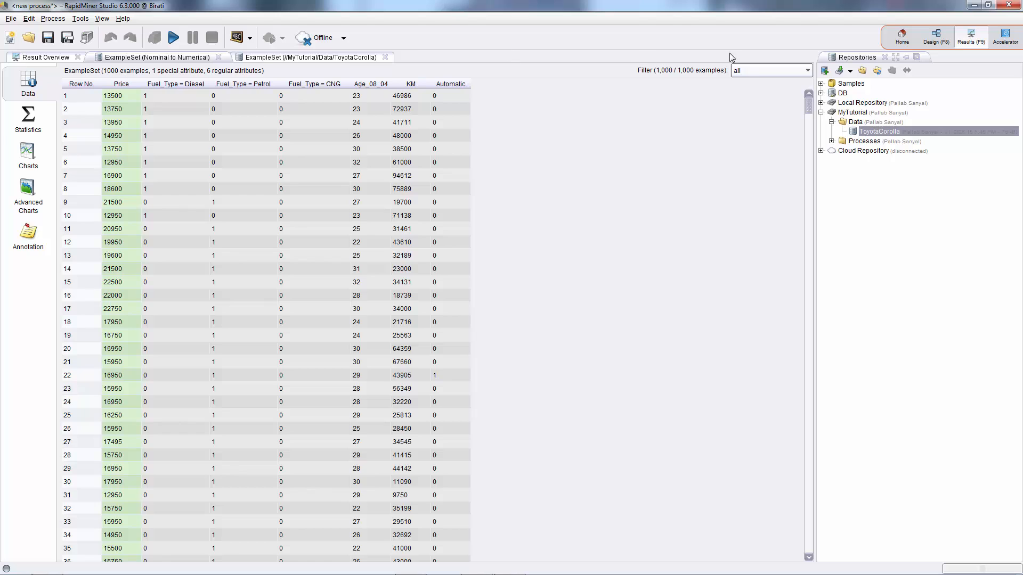
# Enable use underscore in name for Nominal to Numerical and run the process again.
pyautogui.click(936, 38)
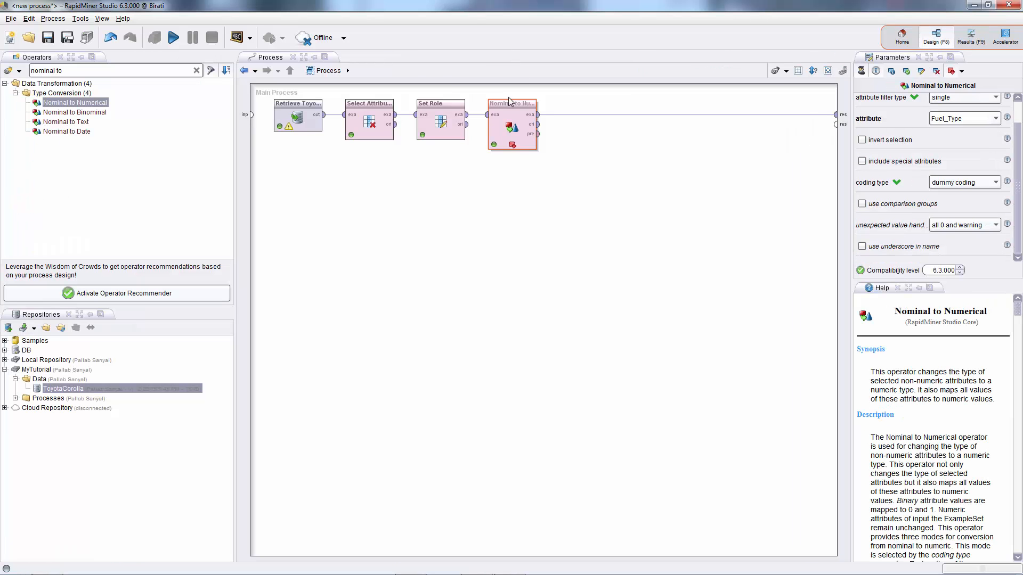
pyautogui.click(862, 247)
pyautogui.click(174, 38)
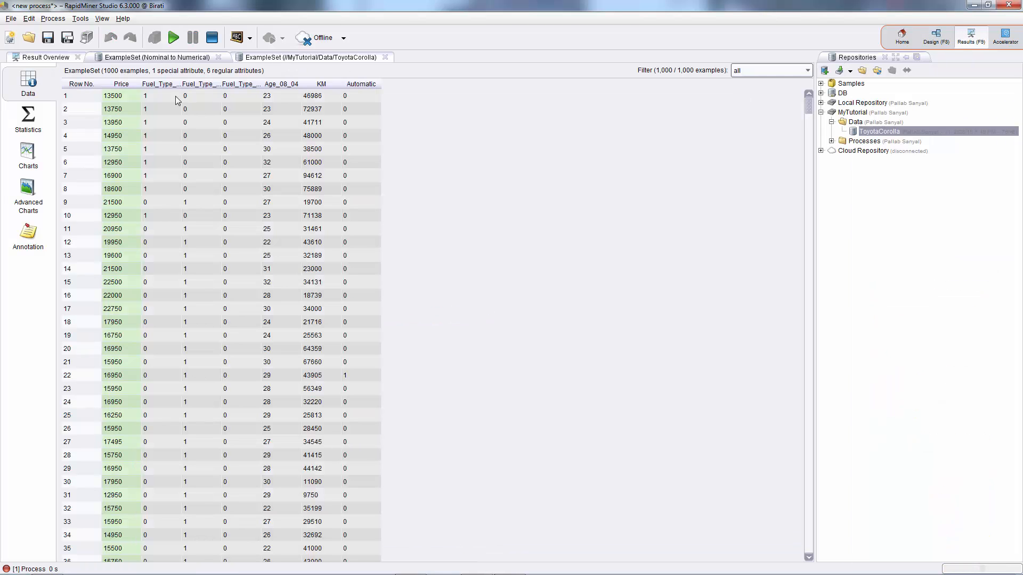
# Inspect the Fuel_Type_Diesel, Fuel_Type_Petrol and Fuel_Type_CNG columns across the result rows.
pyautogui.moveTo(184, 82); pyautogui.dragTo(372, 84)
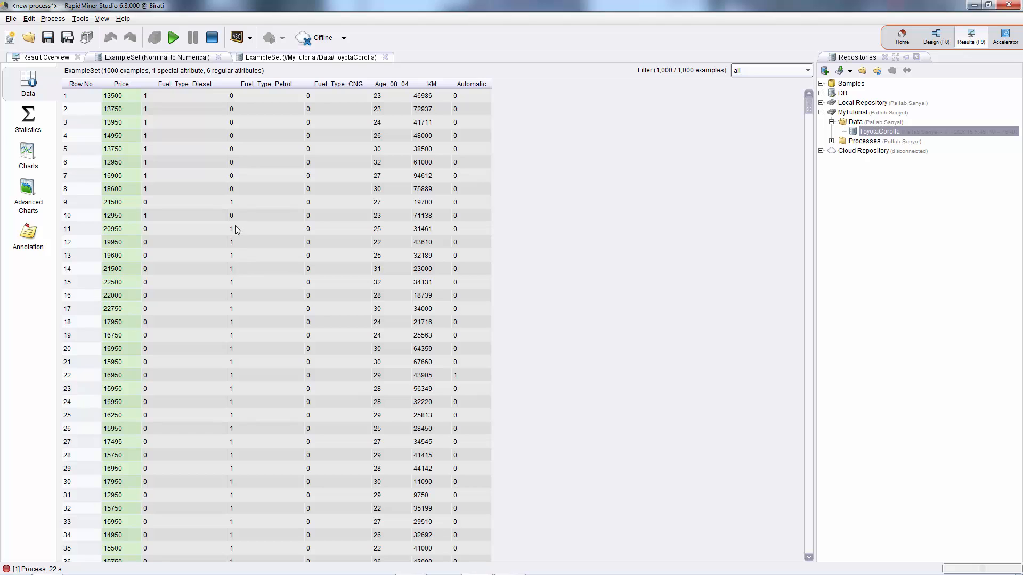
pyautogui.click(251, 228)
pyautogui.scroll(-7, 328, 465)
pyautogui.scroll(-13, 342, 462)
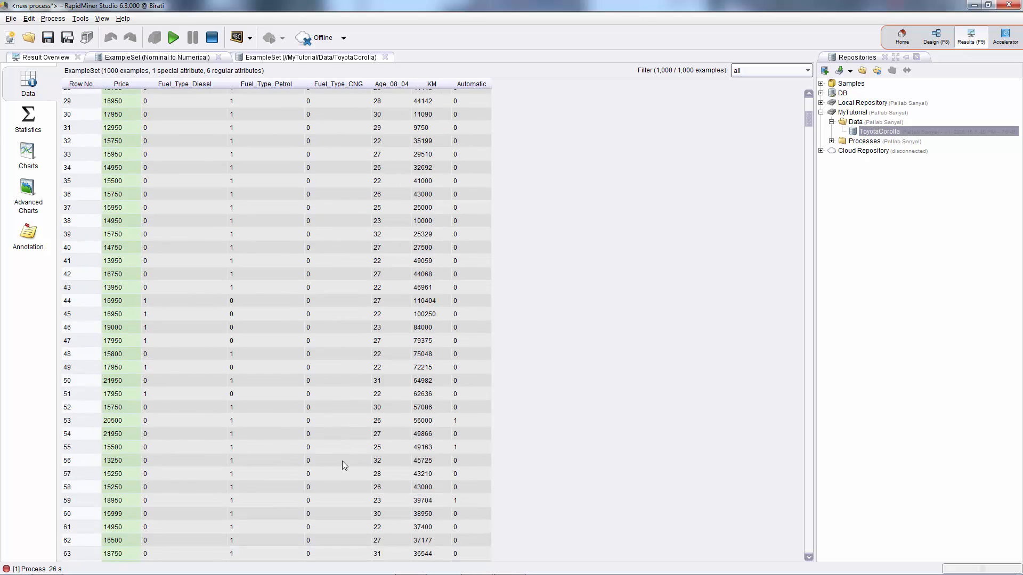
pyautogui.scroll(-17, 345, 466)
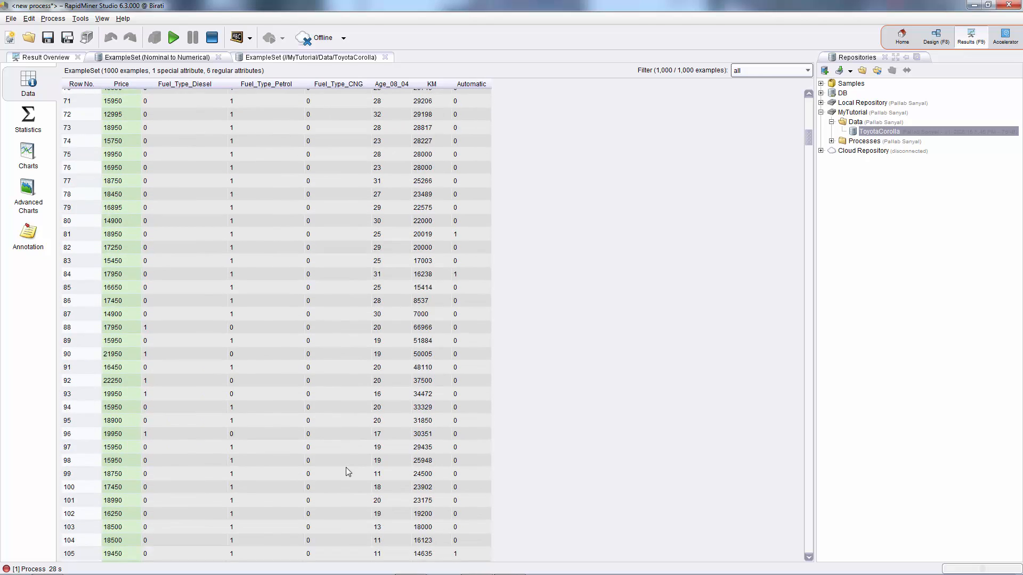
pyautogui.scroll(-14, 349, 475)
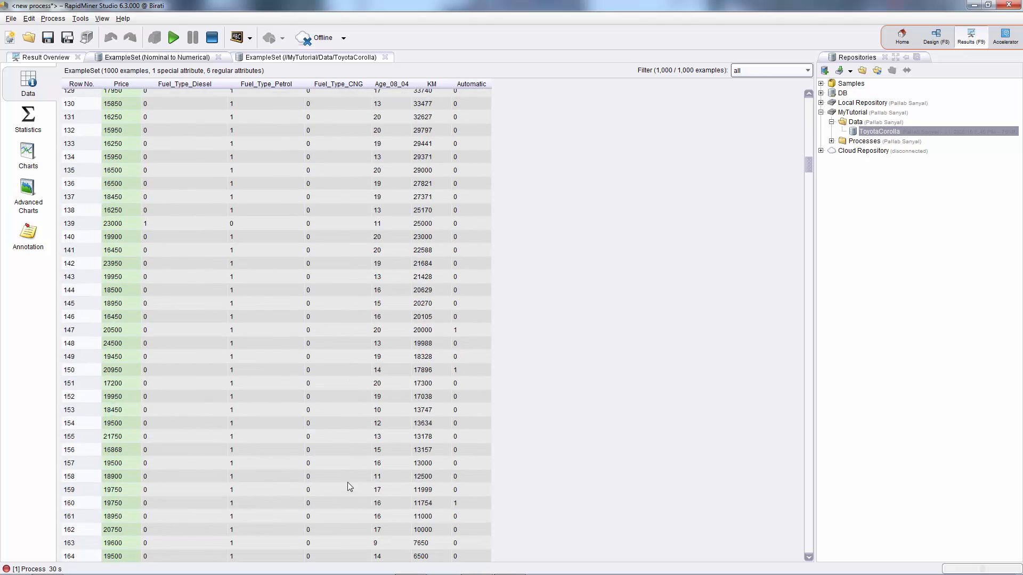
pyautogui.scroll(-8, 321, 548)
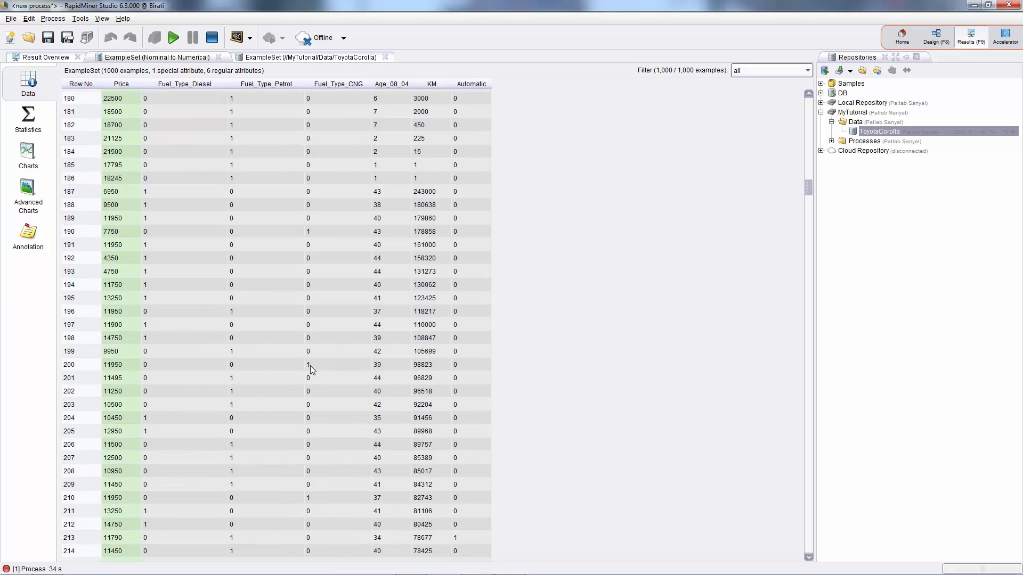
pyautogui.click(310, 366)
pyautogui.click(235, 352)
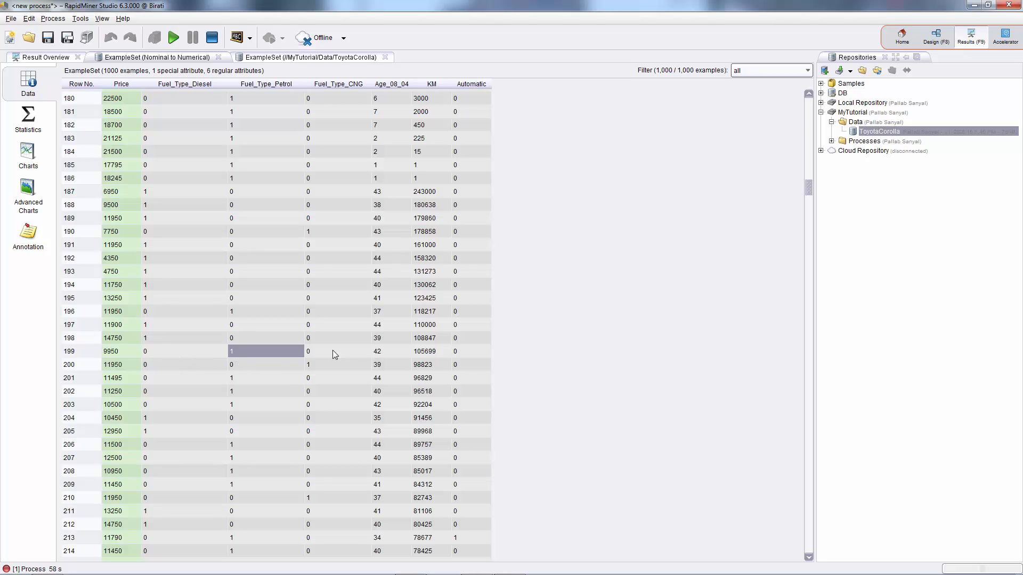
pyautogui.click(158, 340)
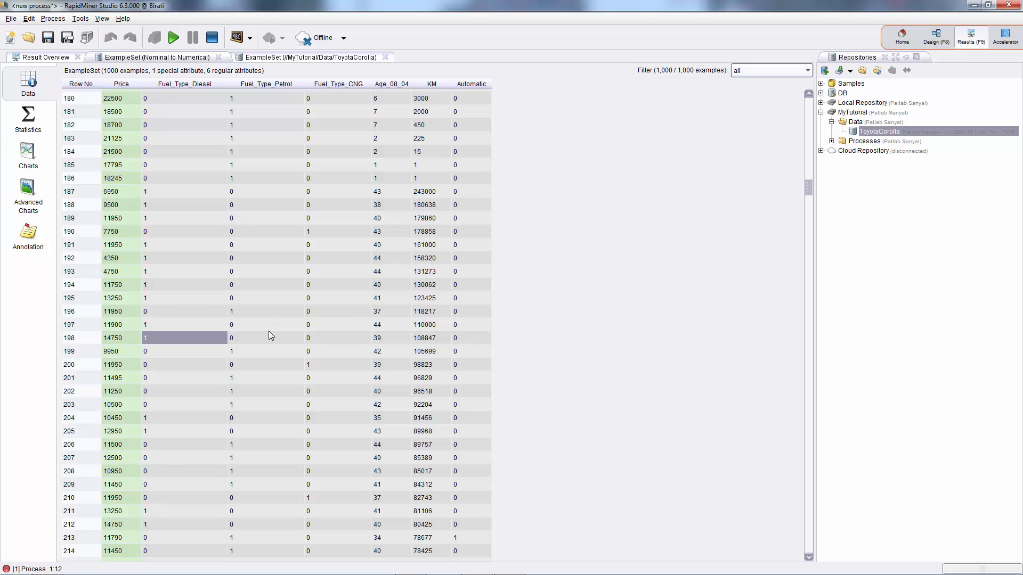
# Search for Select Attributes and insert a second one after Nominal to Numerical.
pyautogui.click(937, 37)
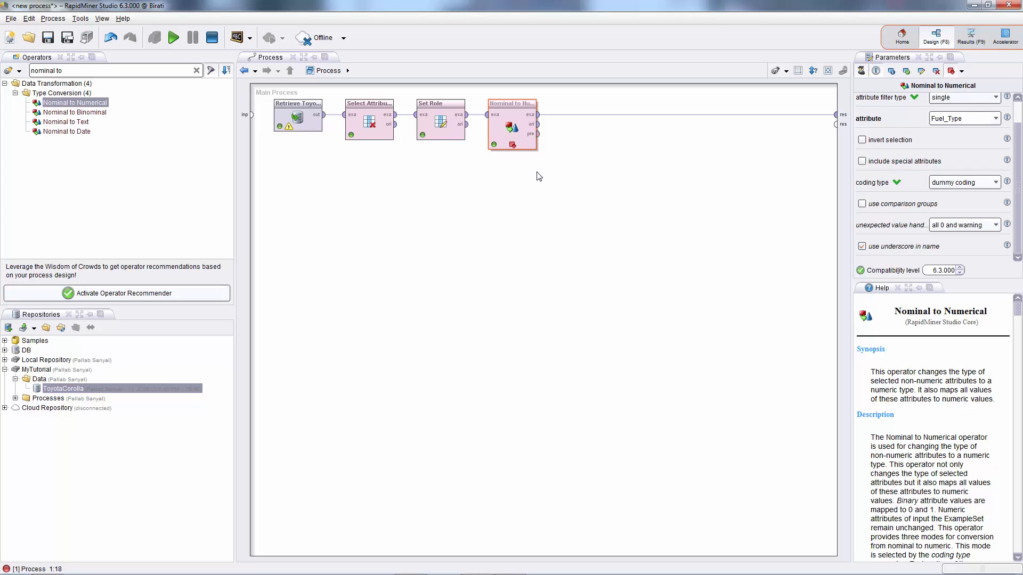
pyautogui.tripleClick(88, 71)
pyautogui.write('select')
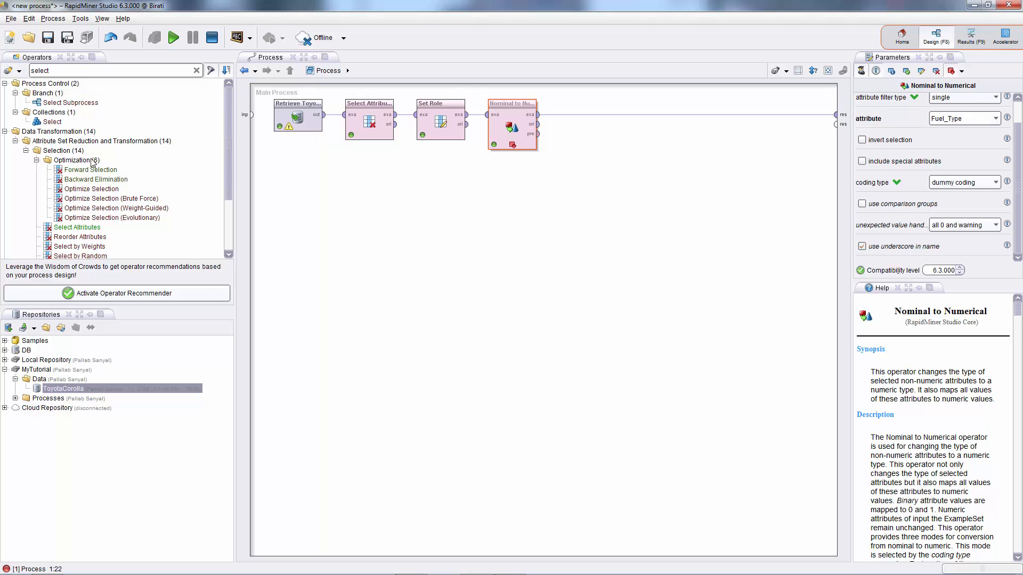
pyautogui.moveTo(72, 227); pyautogui.dragTo(590, 114)
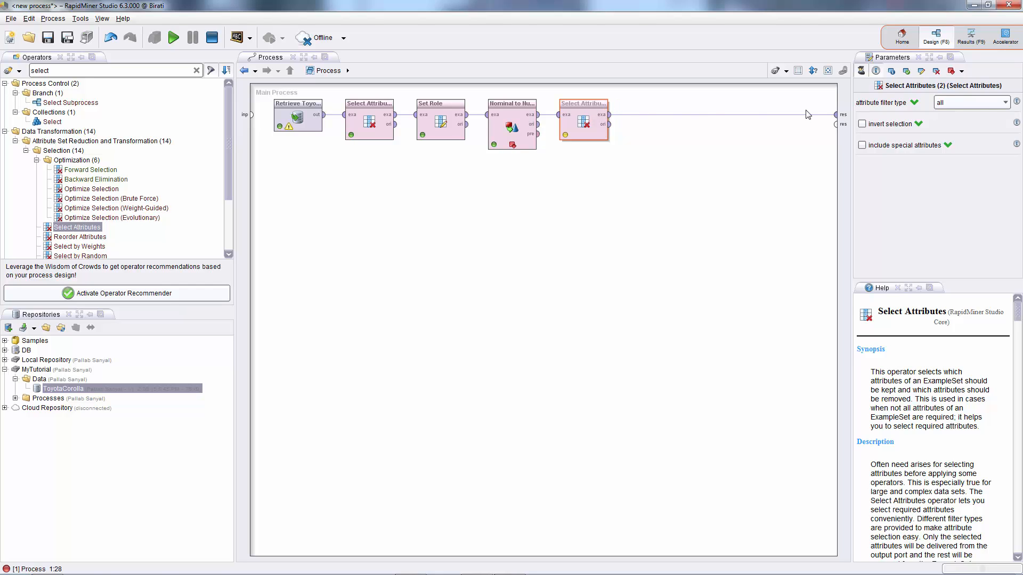
# Set the new Select Attributes to single filter on Fuel_Type_CNG with invert selection enabled.
pyautogui.click(1005, 104)
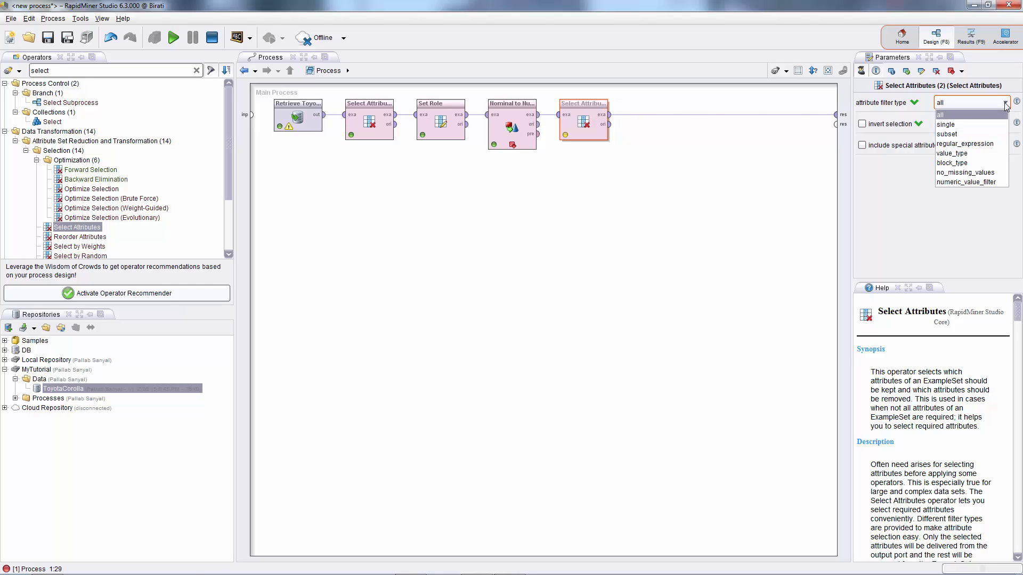
pyautogui.click(952, 127)
pyautogui.click(1002, 123)
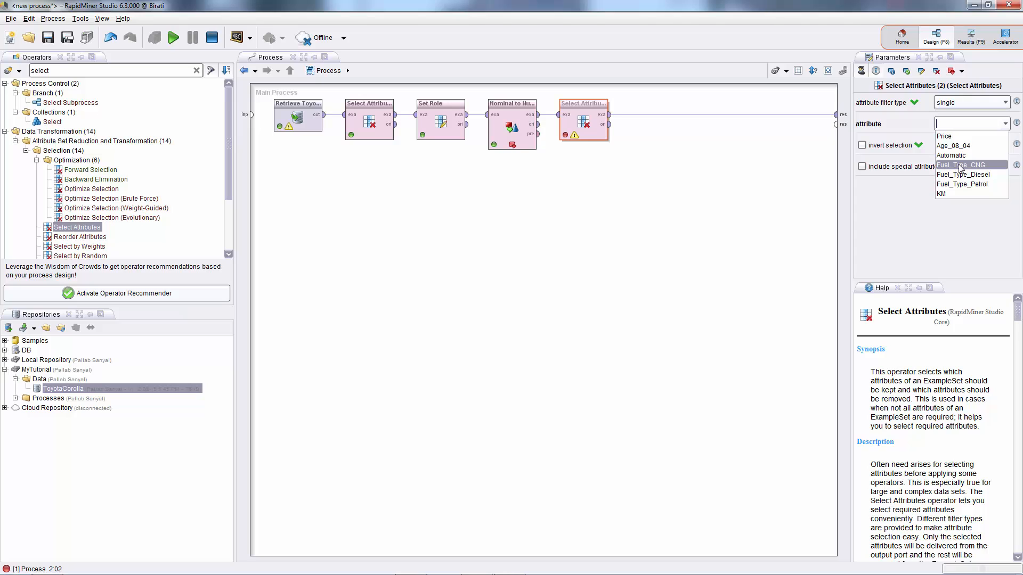
pyautogui.click(961, 166)
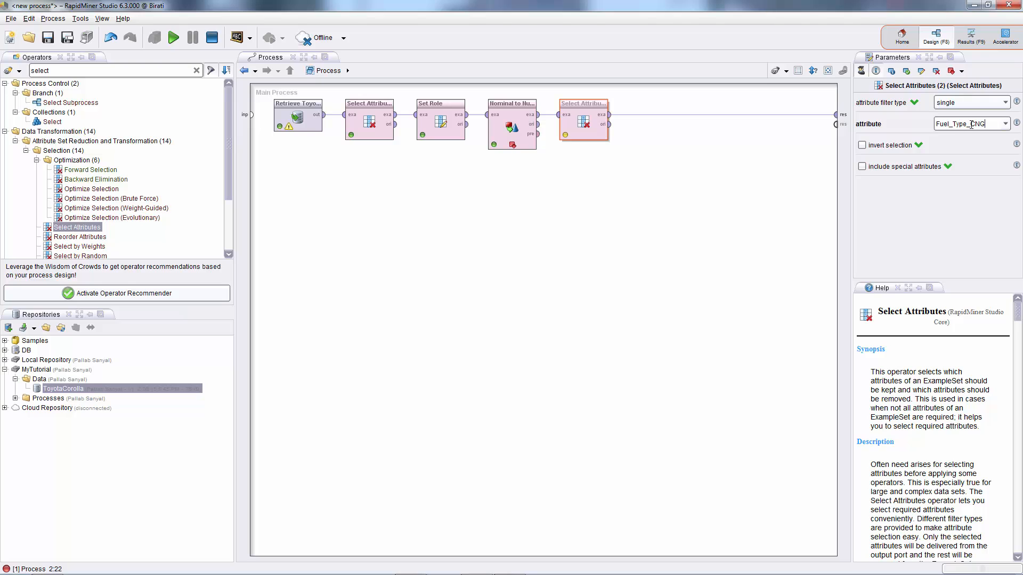
pyautogui.click(862, 146)
# Remove the breakpoint after Nominal to Numerical and stop the paused process.
pyautogui.rightClick(513, 147)
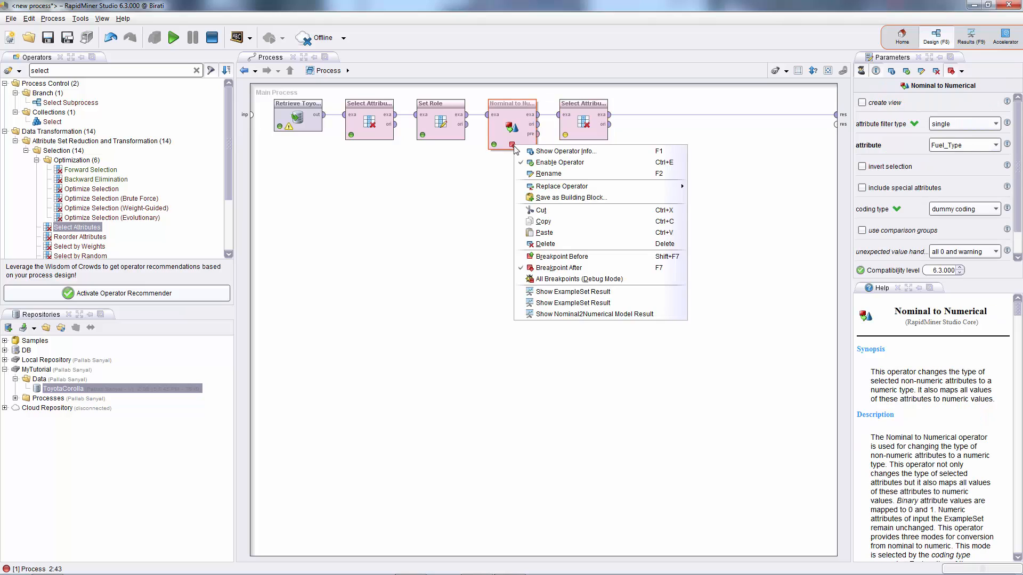
pyautogui.click(554, 268)
pyautogui.click(590, 110)
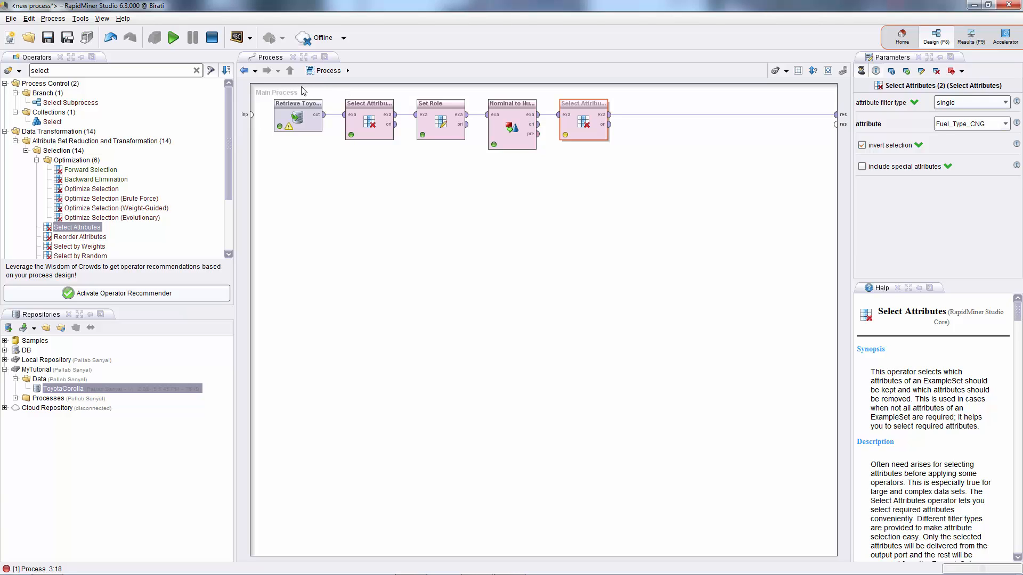
pyautogui.click(212, 39)
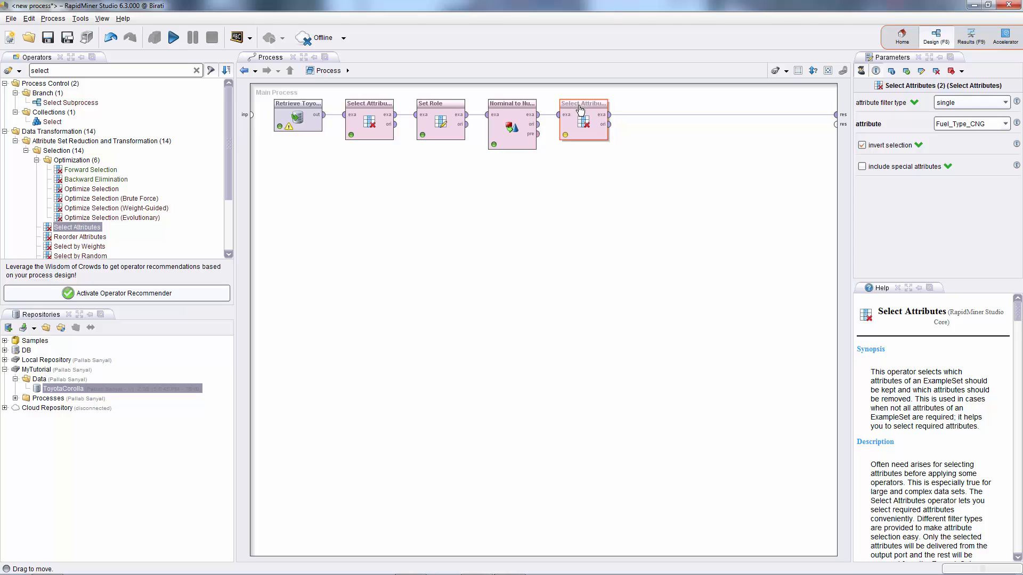
# Search for Split Data and insert it after the second Select Attributes operator.
pyautogui.click(92, 73)
pyautogui.write('split')
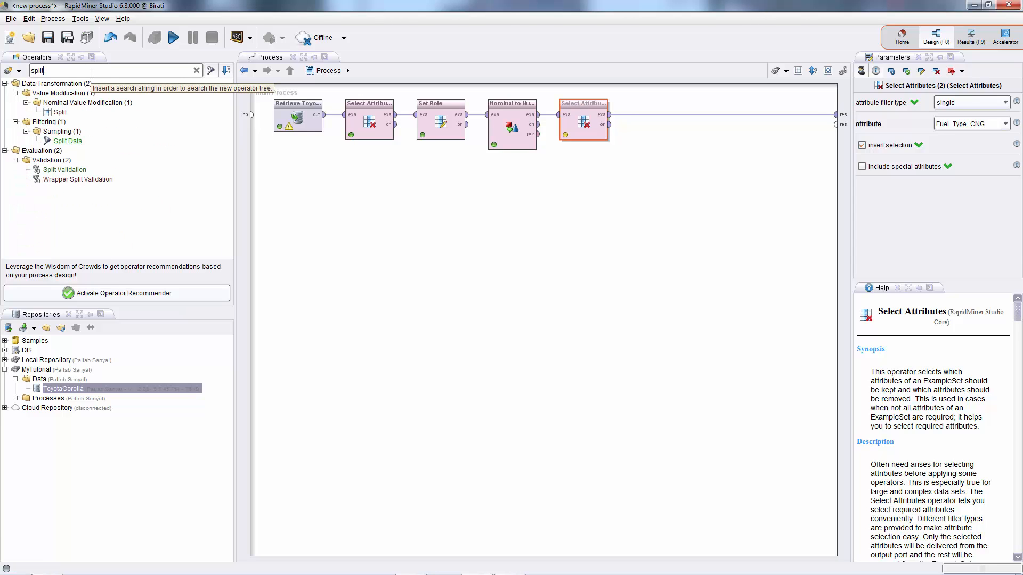
pyautogui.write(' data')
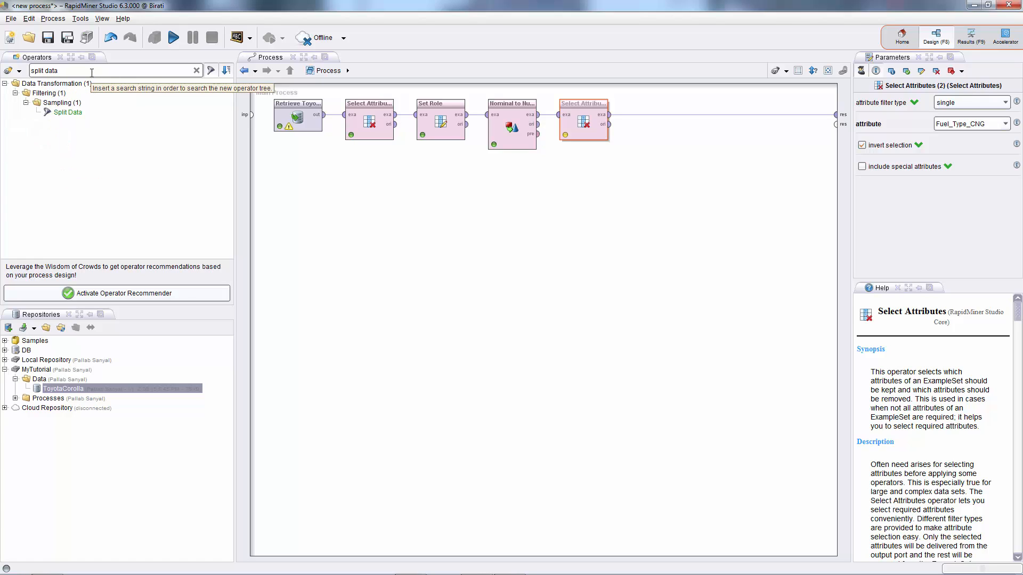
pyautogui.click(66, 112)
pyautogui.moveTo(63, 116); pyautogui.dragTo(664, 114)
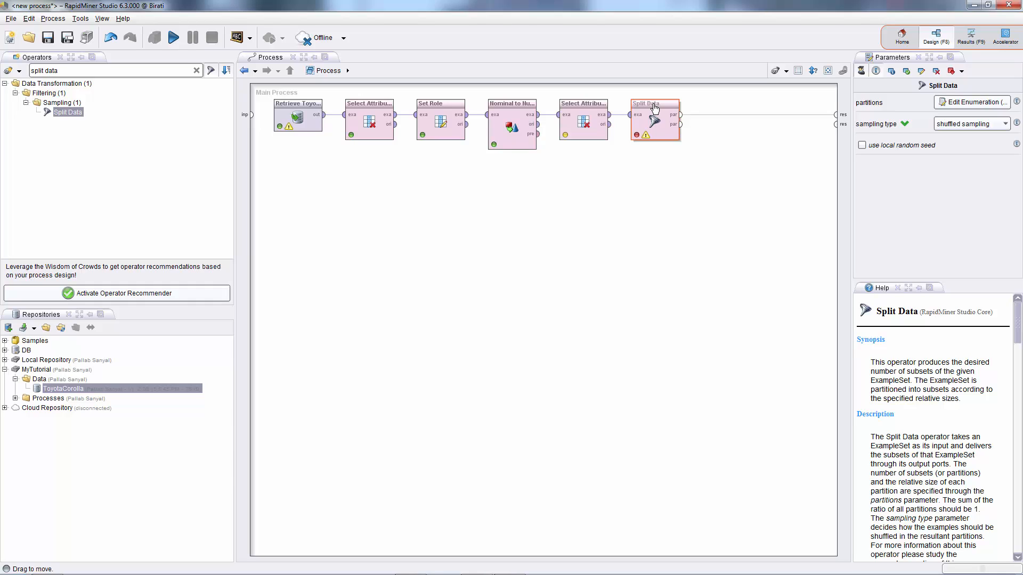
# Set Split Data's partitions to ratios 0.7 and 0.3 and choose shuffled sampling as the sampling type.
pyautogui.click(968, 106)
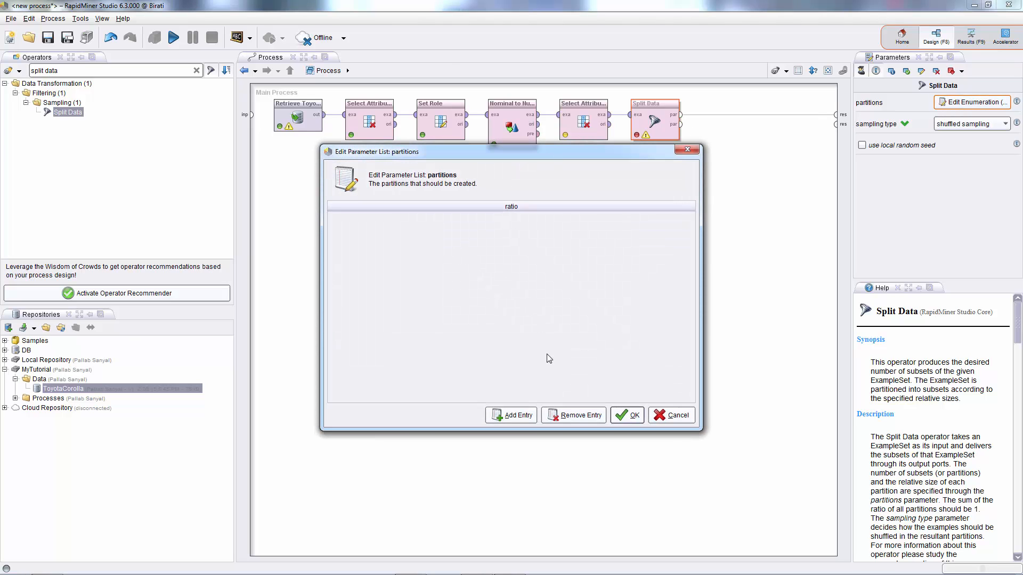
pyautogui.click(516, 418)
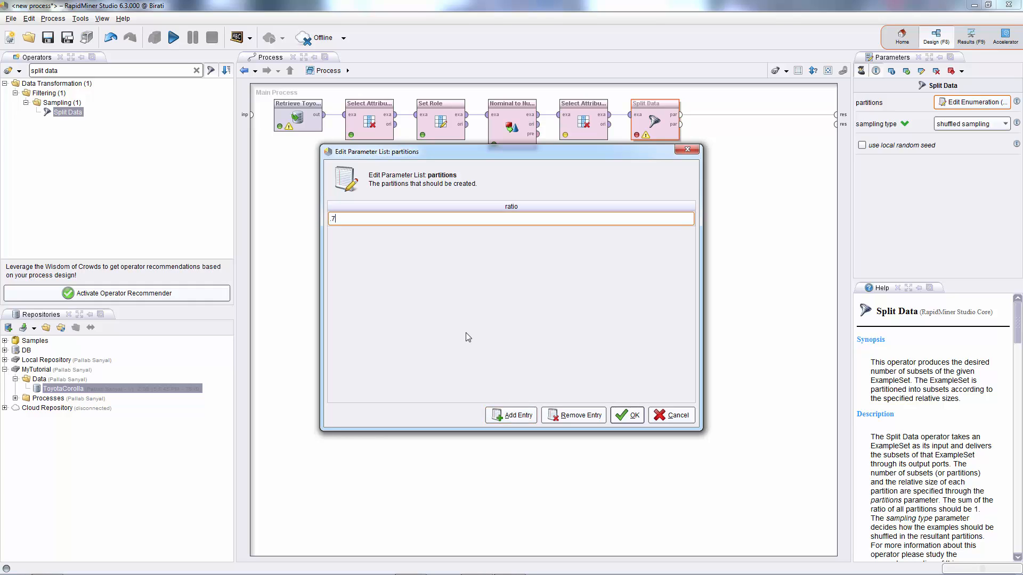
pyautogui.click(513, 417)
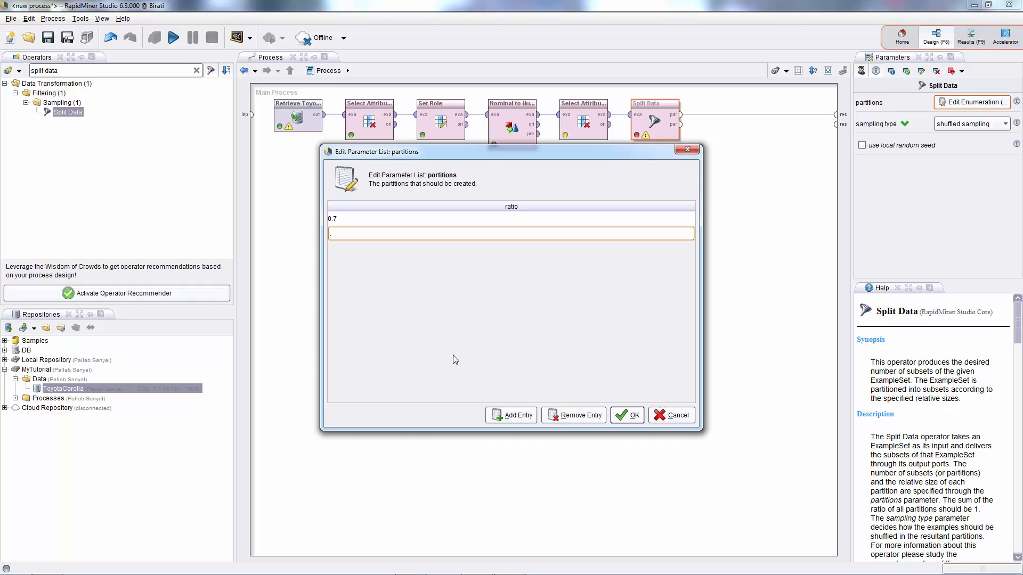
pyautogui.write('.3')
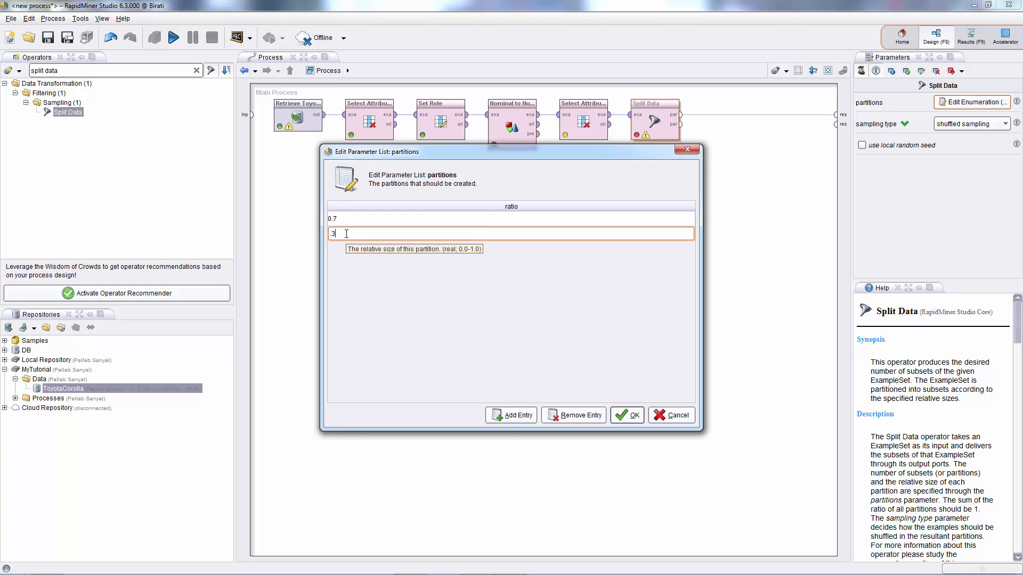
pyautogui.click(634, 416)
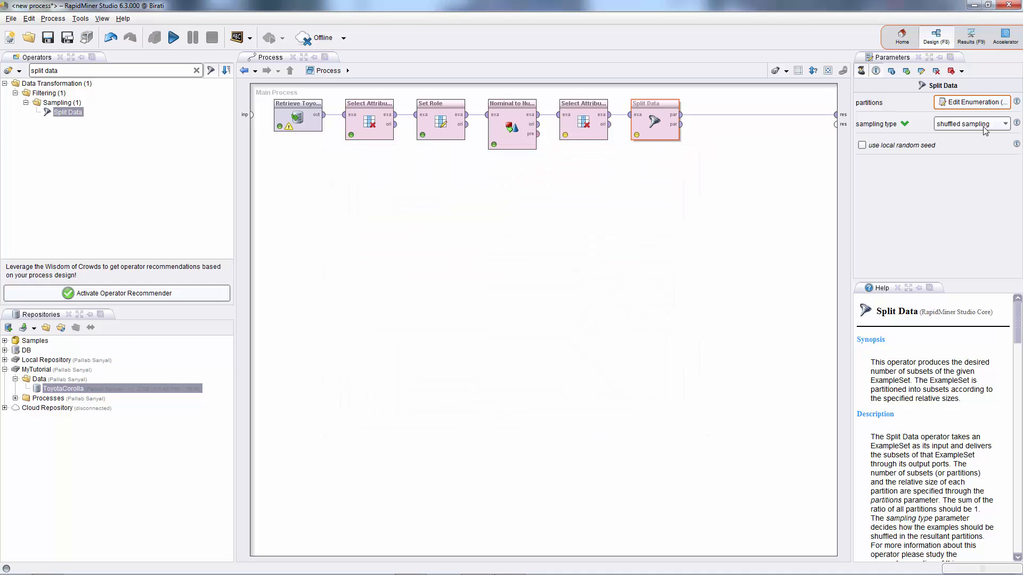
pyautogui.click(1006, 124)
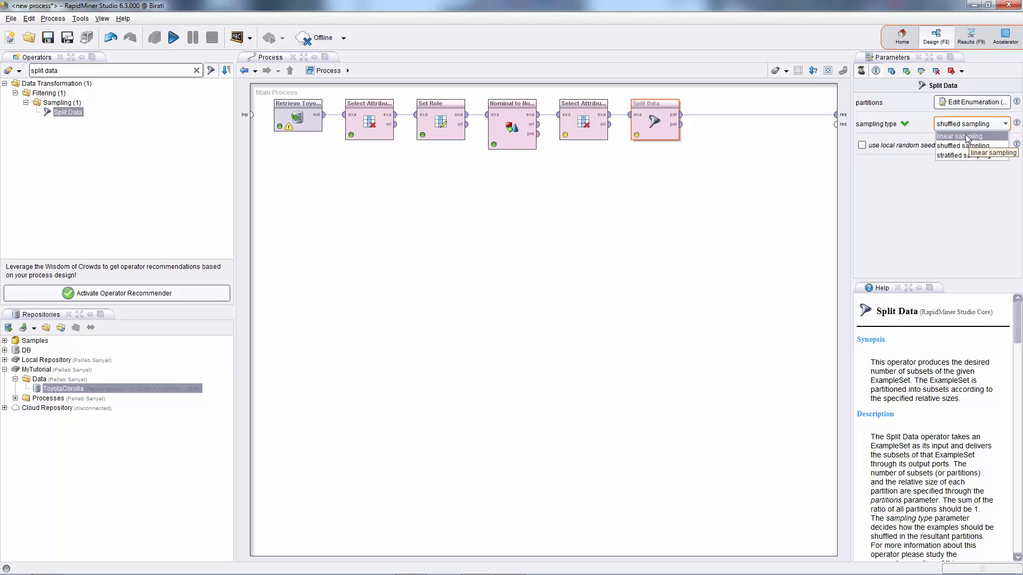
pyautogui.click(960, 149)
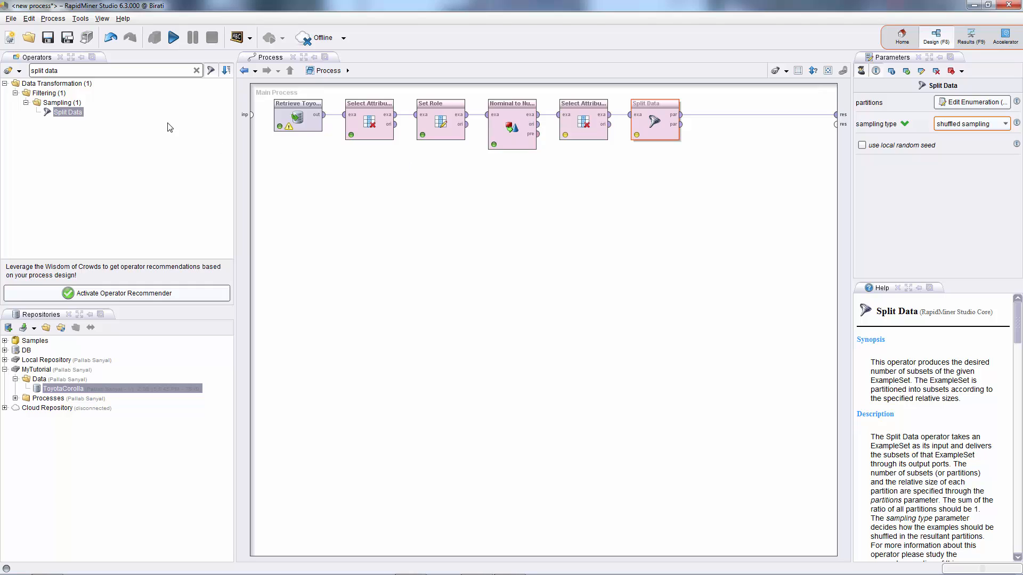
# Search for Linear Regression and insert it after Split Data.
pyautogui.click(78, 70)
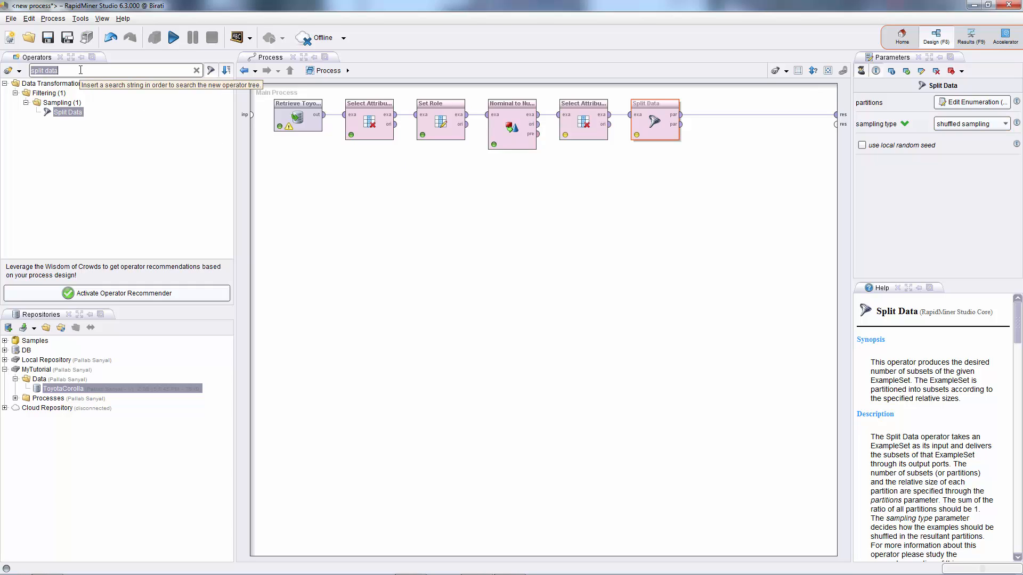
pyautogui.write('linear')
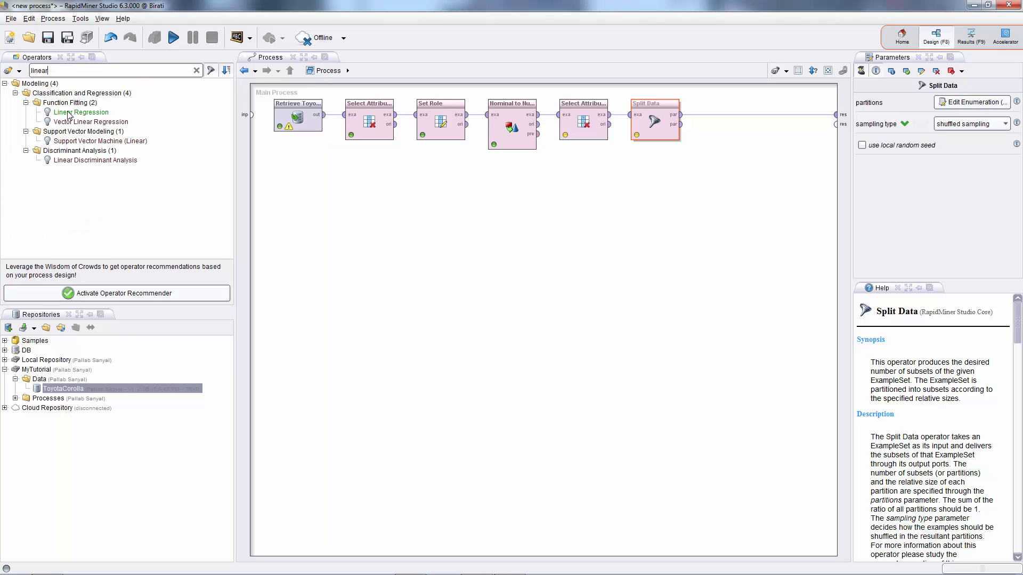
pyautogui.moveTo(68, 115); pyautogui.dragTo(699, 193)
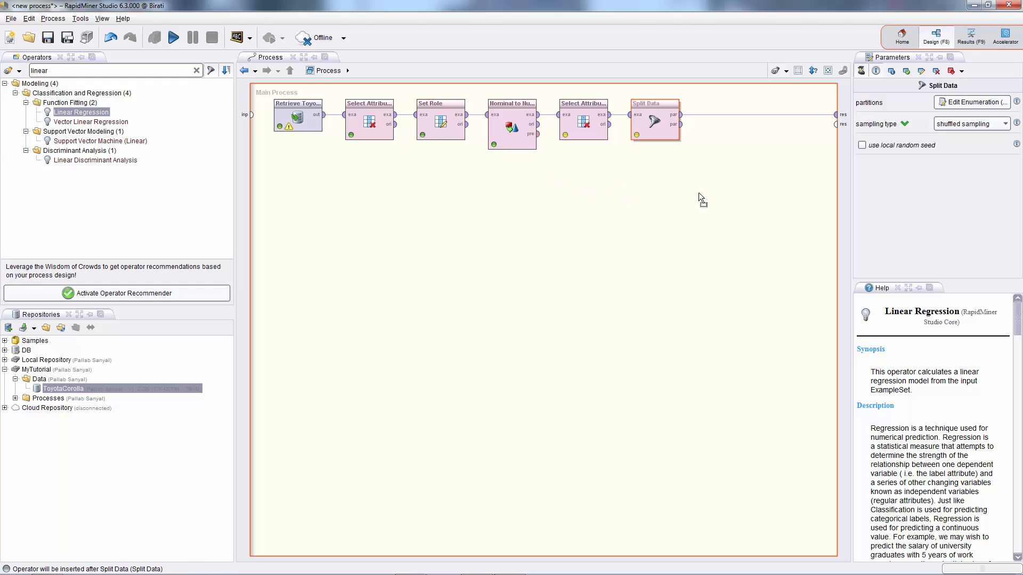
pyautogui.moveTo(728, 131); pyautogui.dragTo(727, 118)
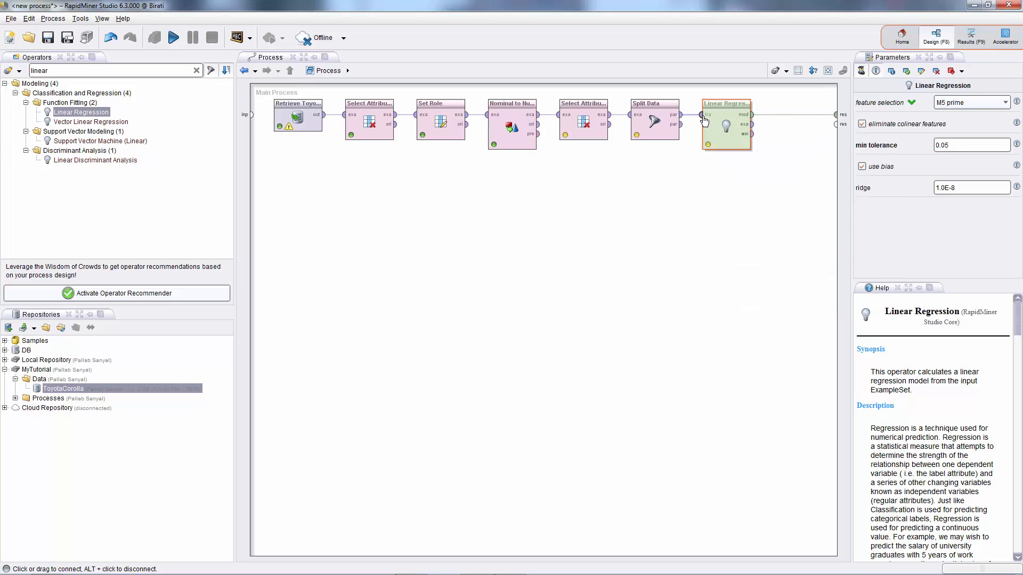
pyautogui.moveTo(704, 120)
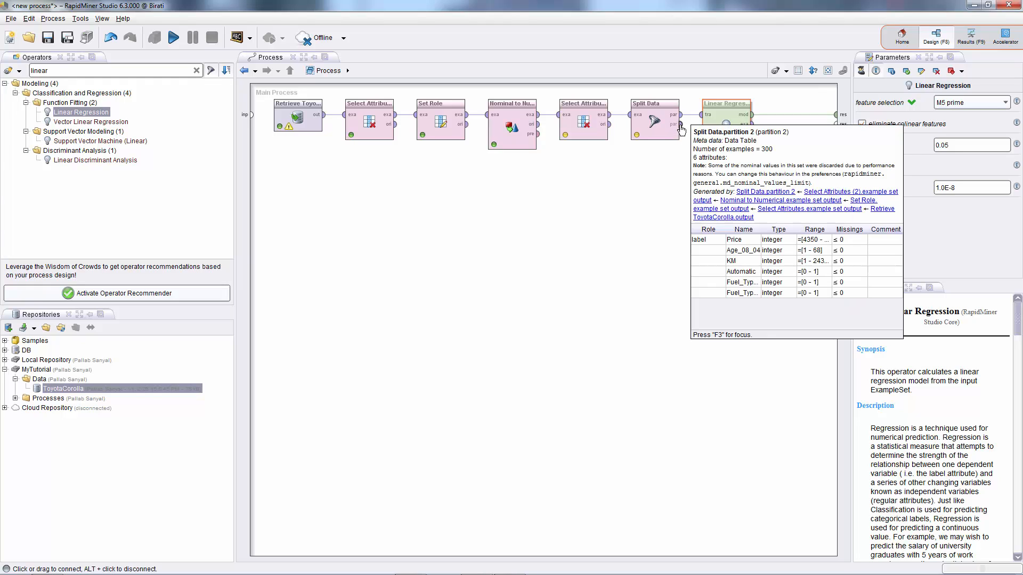
# Search for Apply Model and place it on the canvas below Linear Regression.
pyautogui.doubleClick(92, 72)
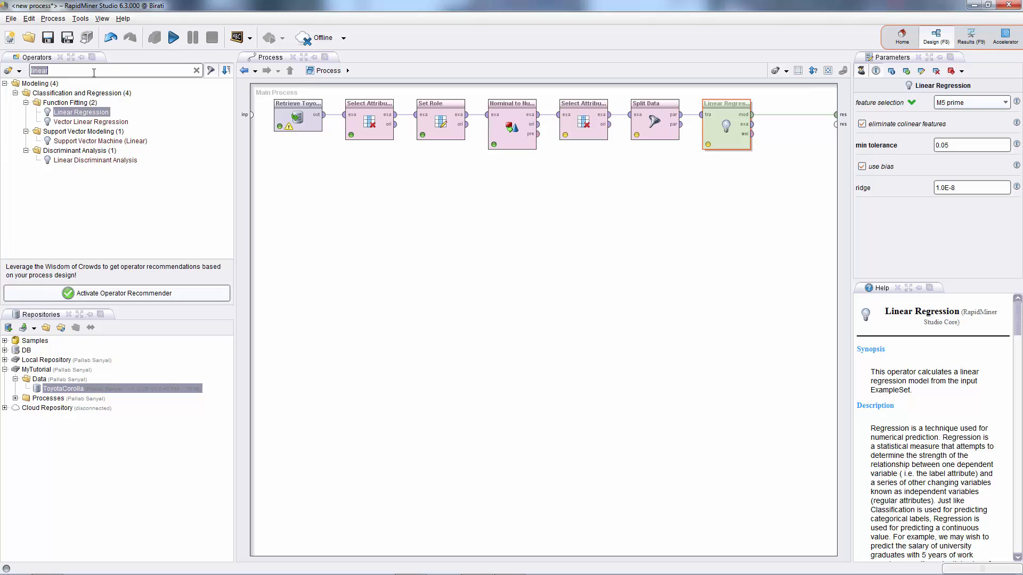
pyautogui.write('apply')
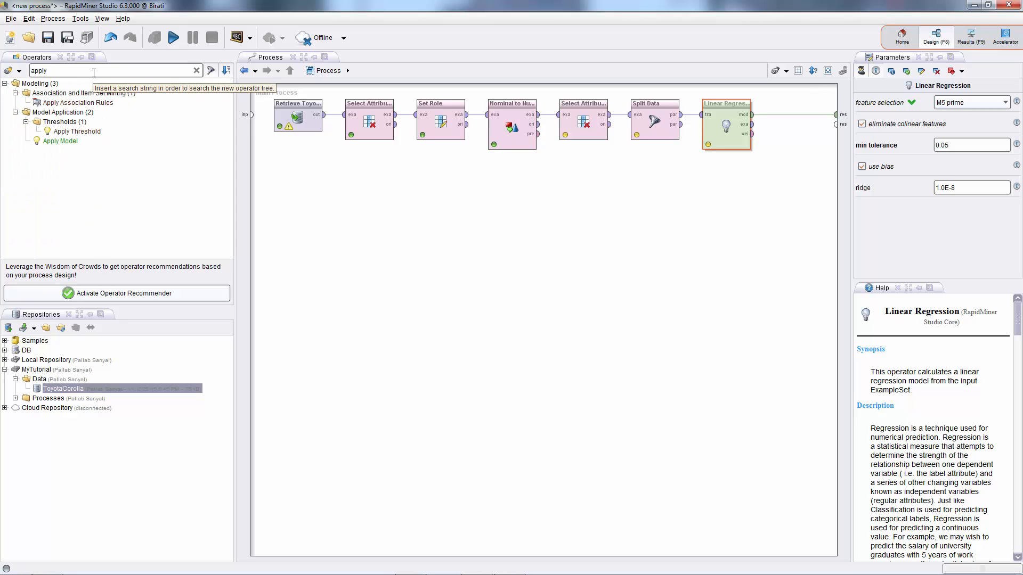
pyautogui.click(62, 142)
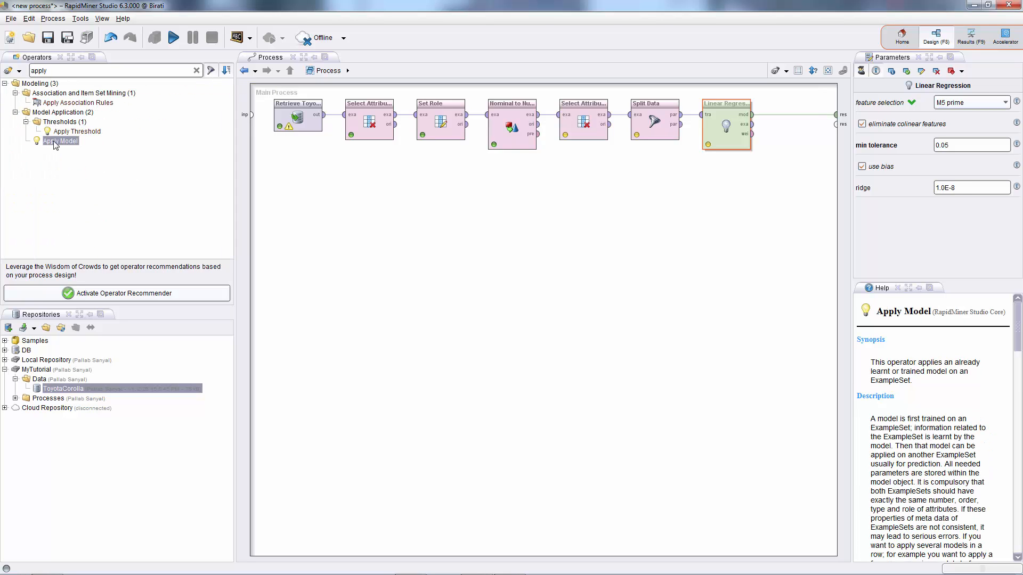
pyautogui.moveTo(53, 141); pyautogui.dragTo(669, 242)
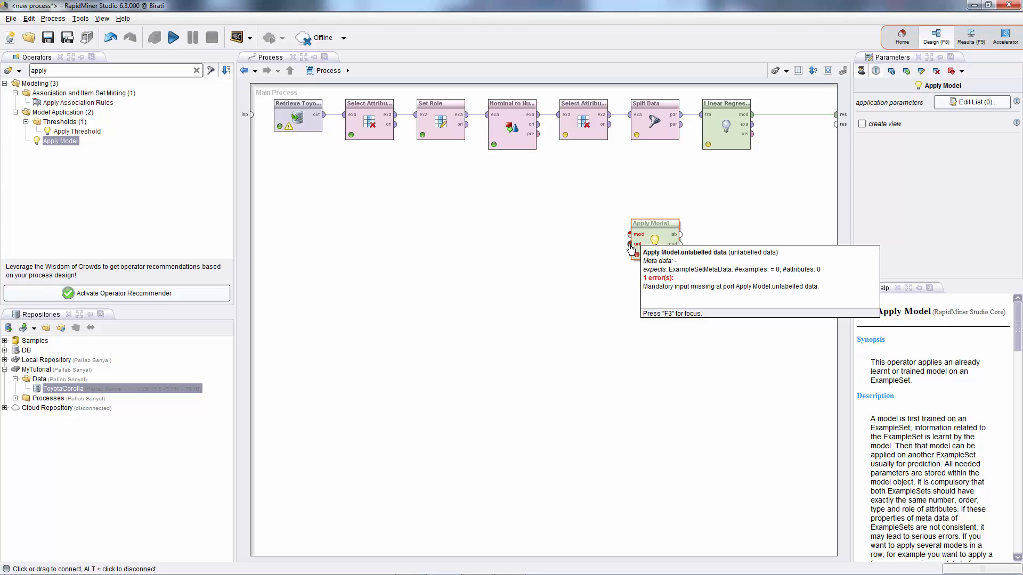
# Connect Split Data's second partition and Linear Regression's model output to Apply Model's inputs.
pyautogui.click(685, 129)
pyautogui.moveTo(685, 129); pyautogui.dragTo(689, 240)
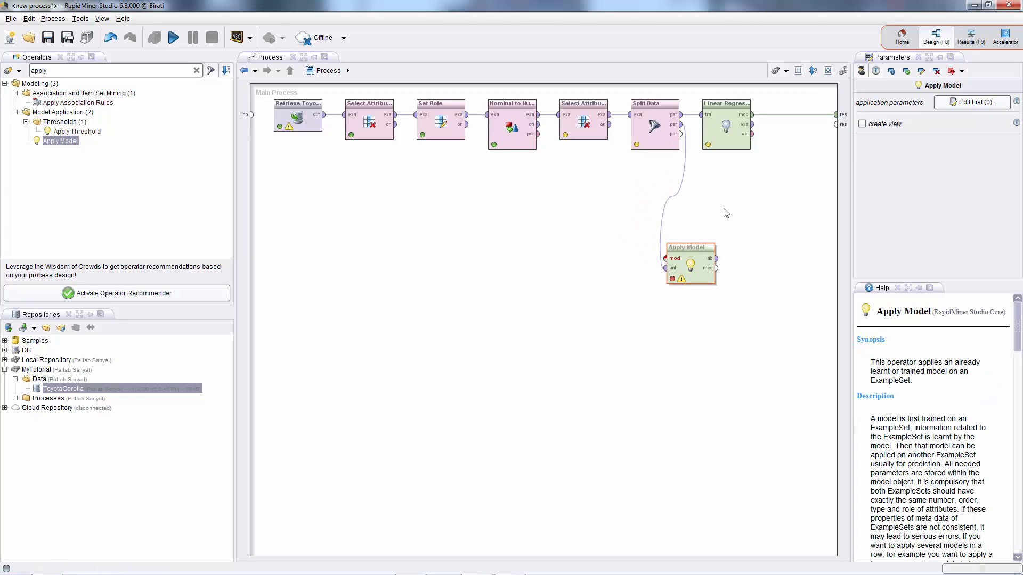
pyautogui.click(752, 120)
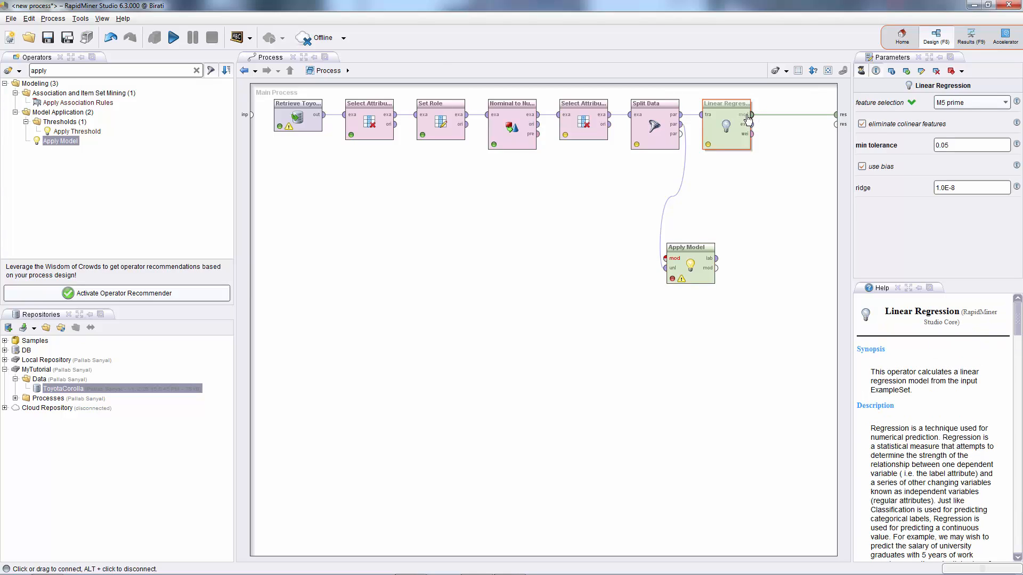
pyautogui.moveTo(752, 117); pyautogui.dragTo(717, 254)
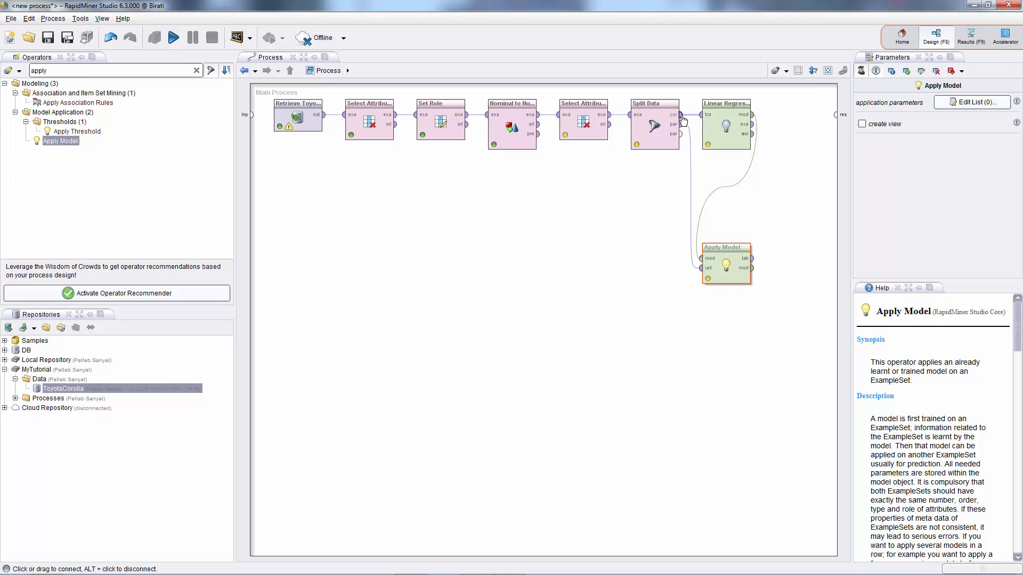
pyautogui.moveTo(683, 118)
pyautogui.moveTo(682, 119); pyautogui.dragTo(702, 119)
pyautogui.moveTo(710, 120)
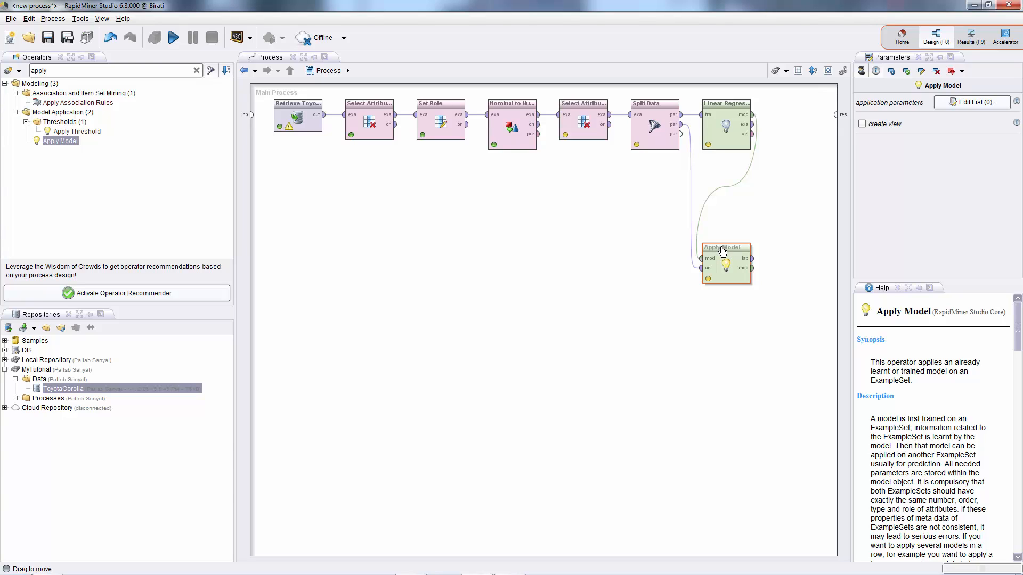
# Add a Performance (Regression) operator and connect Apply Model's labelled data output to it.
pyautogui.doubleClick(83, 72)
pyautogui.write('perform')
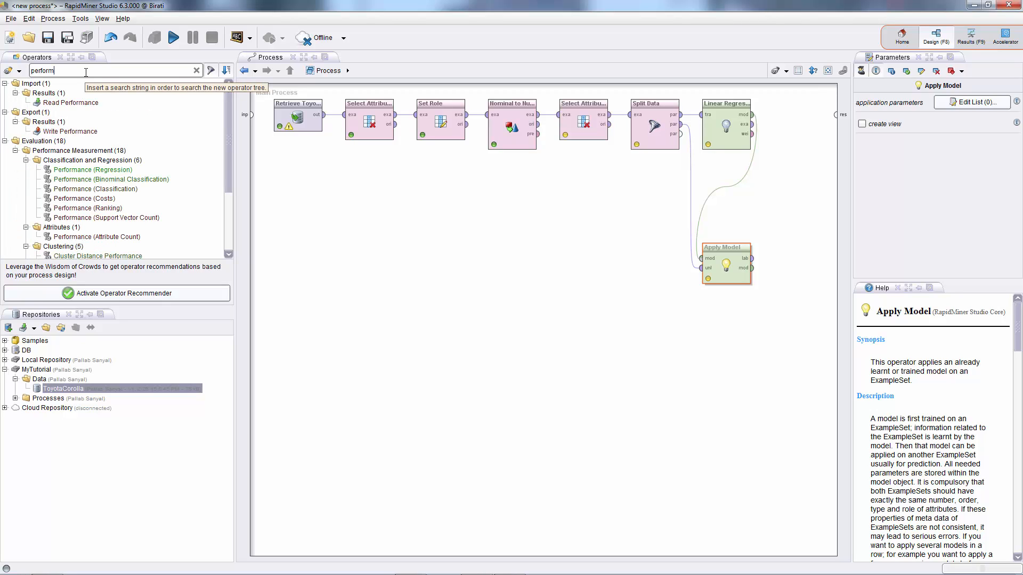
pyautogui.write('ance')
pyautogui.click(74, 170)
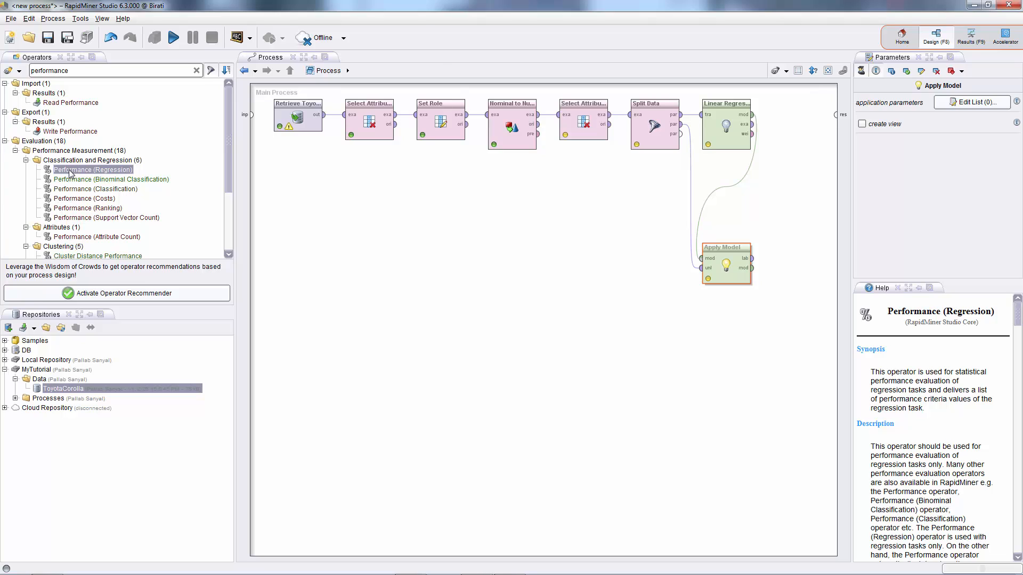
pyautogui.moveTo(72, 173); pyautogui.dragTo(786, 186)
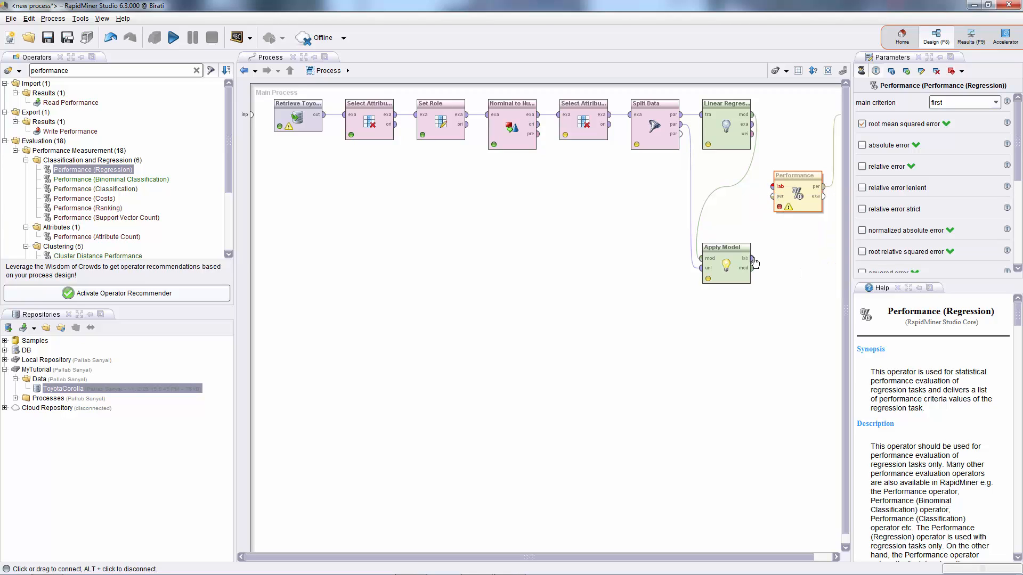
pyautogui.moveTo(754, 261); pyautogui.dragTo(781, 197)
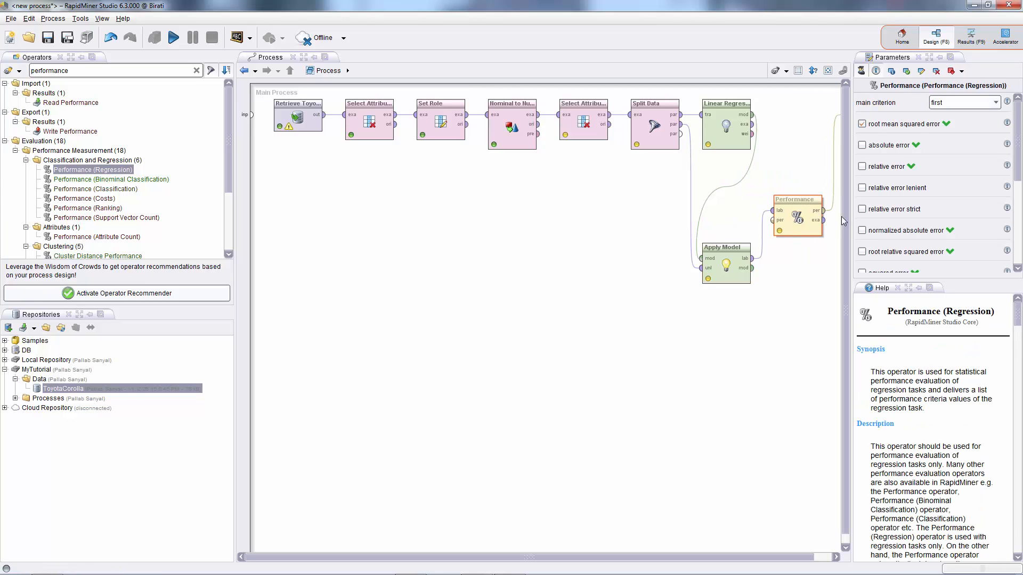
# Enable the squared correlation criterion in the Performance (Regression) parameters.
pyautogui.moveTo(849, 216); pyautogui.dragTo(858, 215)
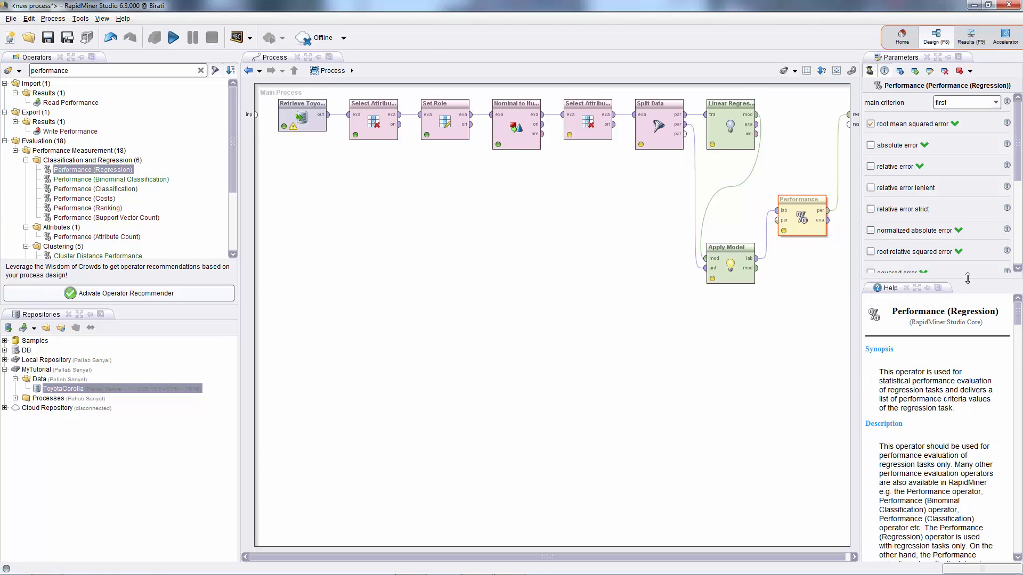
pyautogui.moveTo(968, 283); pyautogui.dragTo(973, 418)
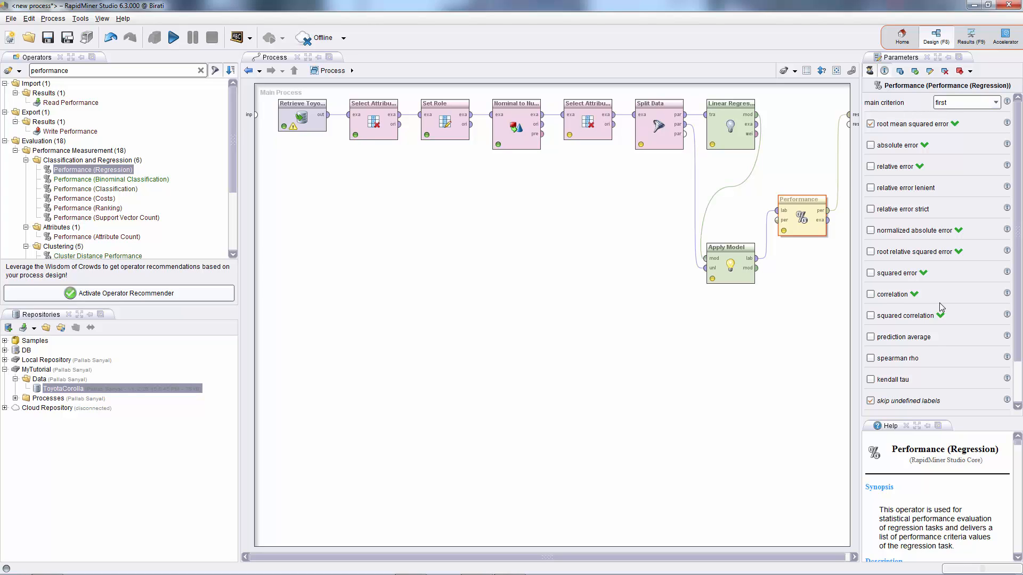
pyautogui.click(871, 316)
pyautogui.moveTo(782, 193); pyautogui.dragTo(782, 169)
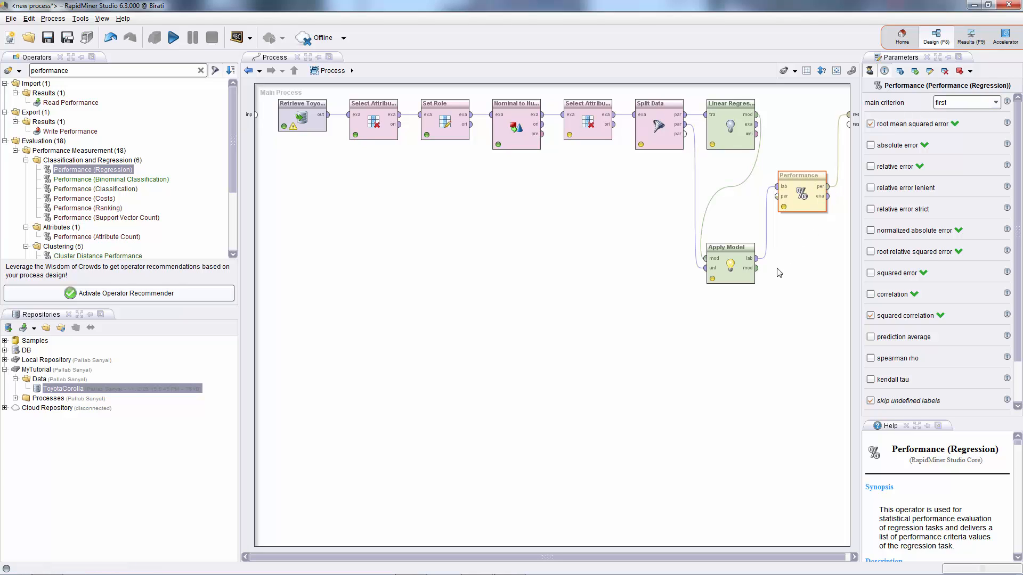
# Connect Apply Model's model output and Performance's outputs to the process result ports.
pyautogui.click(757, 269)
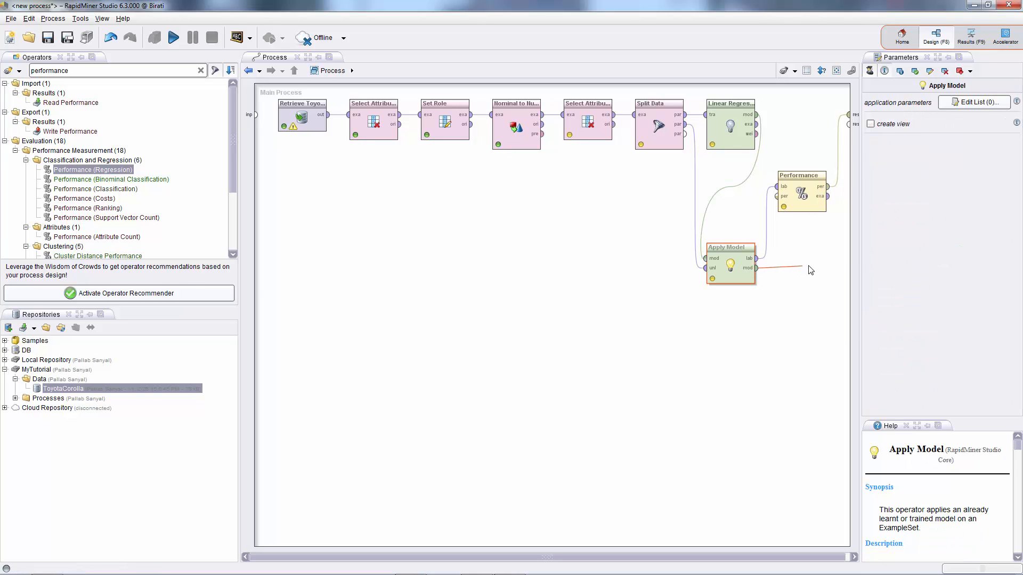
pyautogui.click(849, 125)
pyautogui.moveTo(812, 179); pyautogui.dragTo(812, 347)
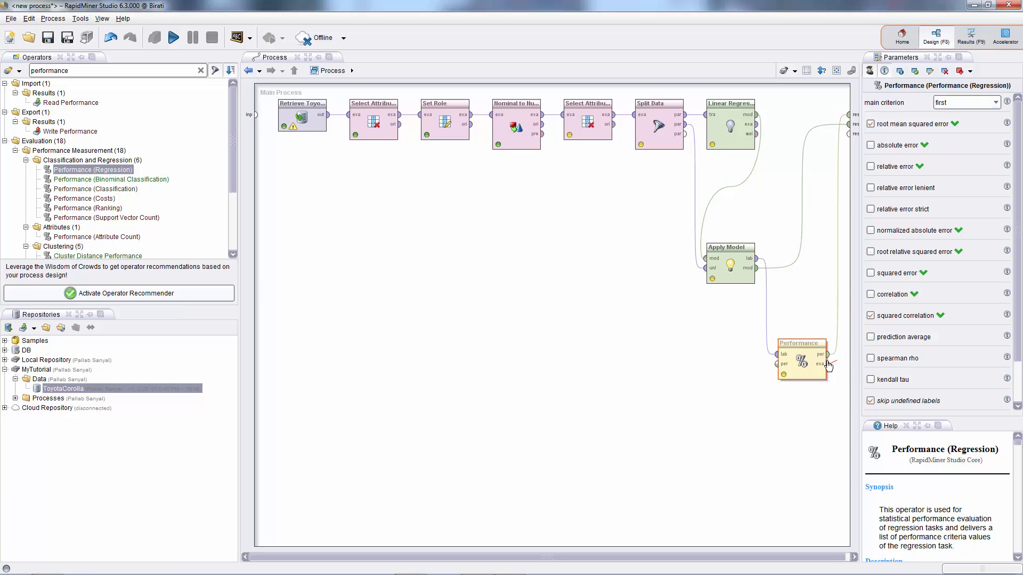
pyautogui.moveTo(831, 366); pyautogui.dragTo(849, 135)
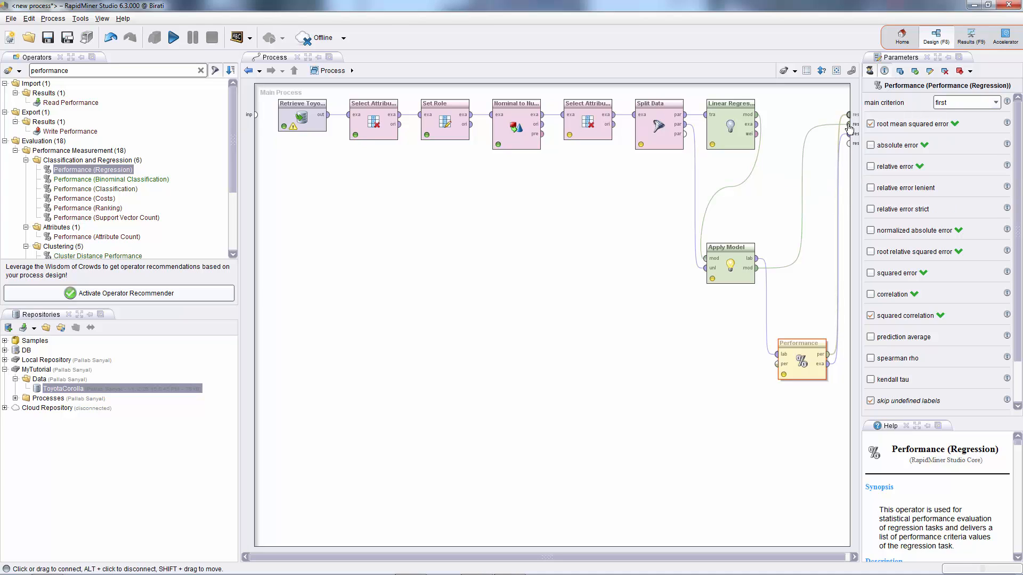
pyautogui.moveTo(849, 116)
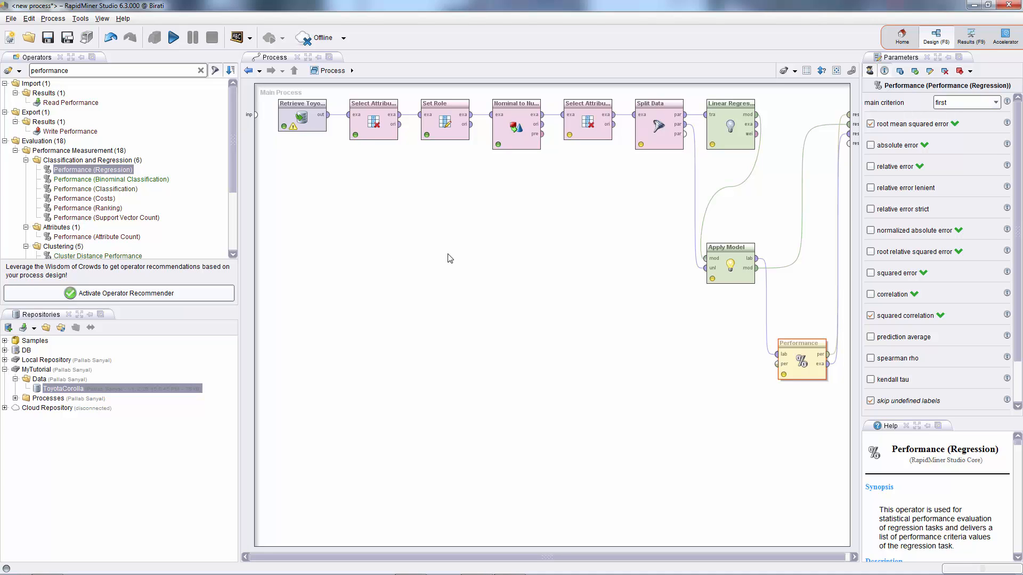
# Run the process and widen the prediction(Price) column in the resulting example set.
pyautogui.click(173, 39)
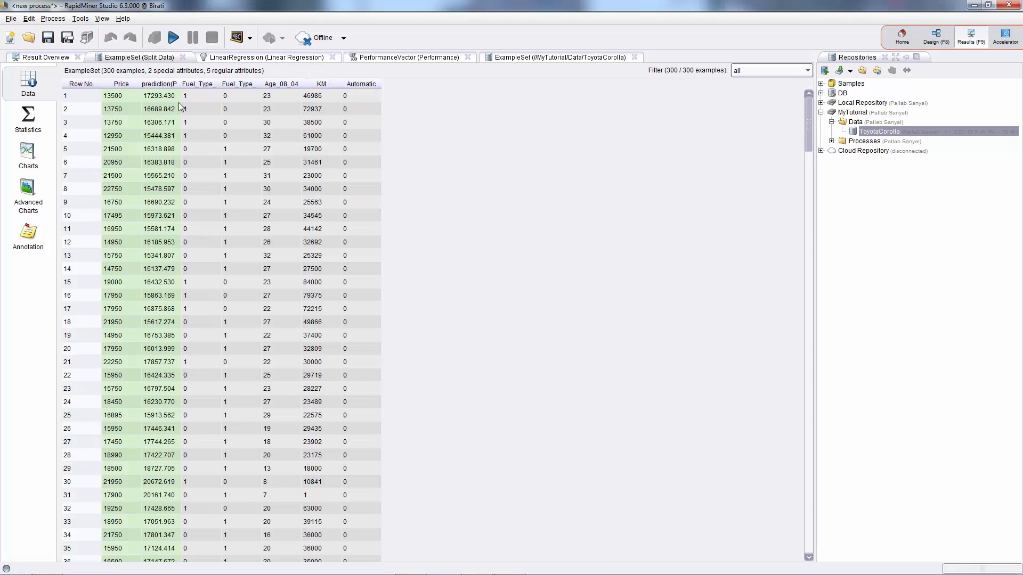
pyautogui.moveTo(140, 83); pyautogui.dragTo(224, 84)
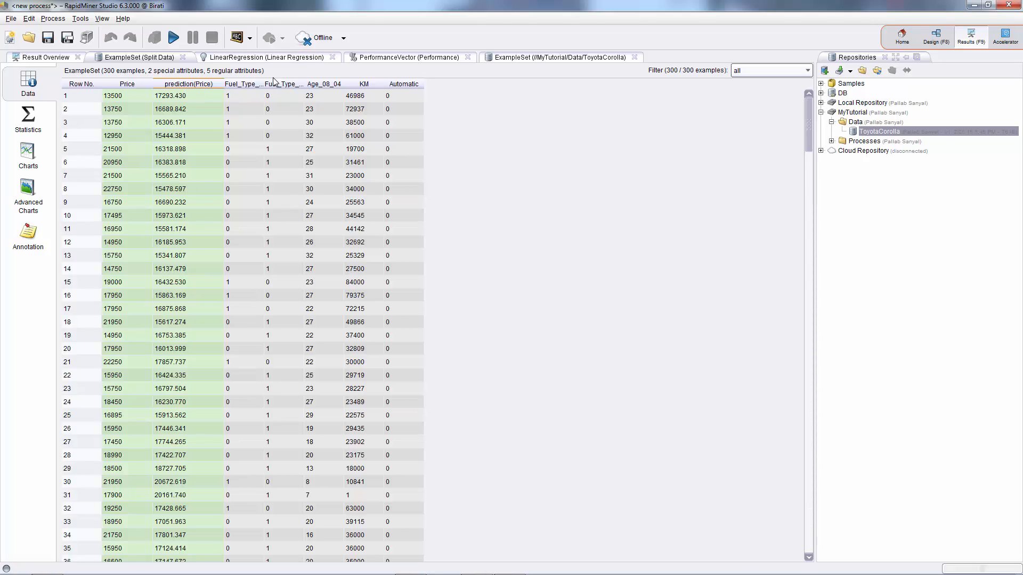
# Inspect the linear regression model's coefficient table and its equation description, widening the table columns to read them.
pyautogui.click(279, 59)
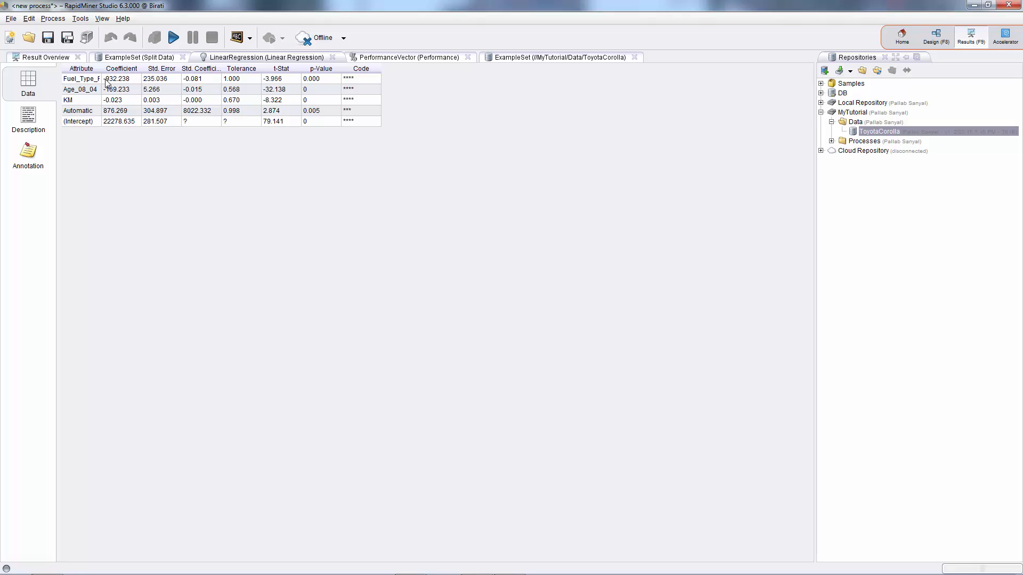
pyautogui.moveTo(101, 69); pyautogui.dragTo(131, 69)
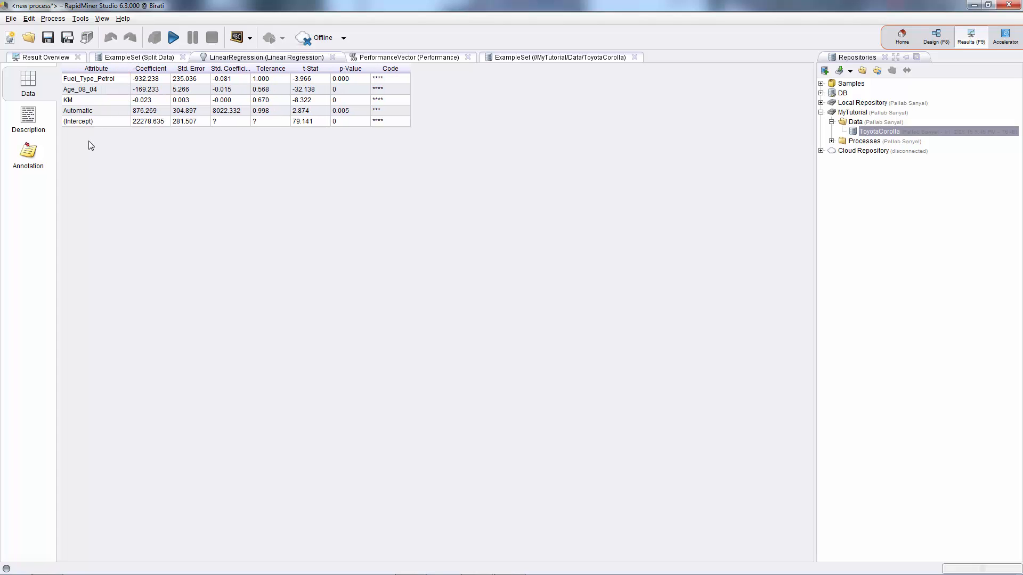
pyautogui.click(30, 121)
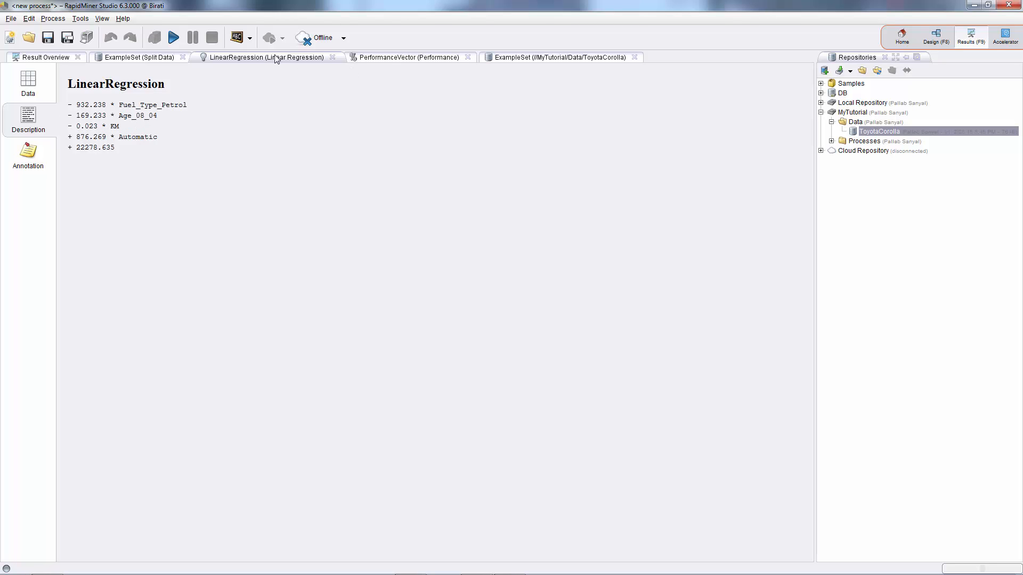
pyautogui.click(37, 81)
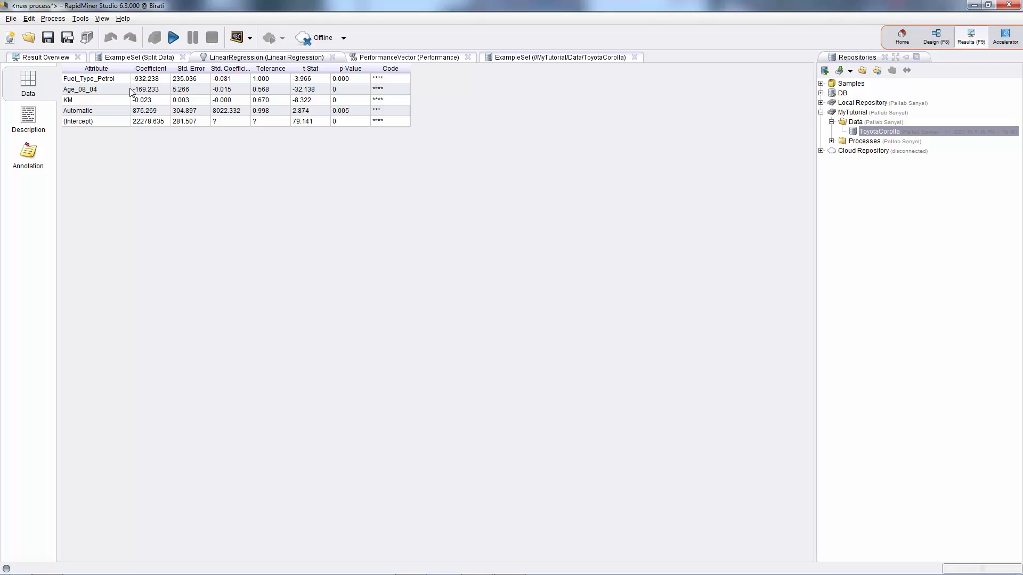
pyautogui.moveTo(131, 68); pyautogui.dragTo(177, 69)
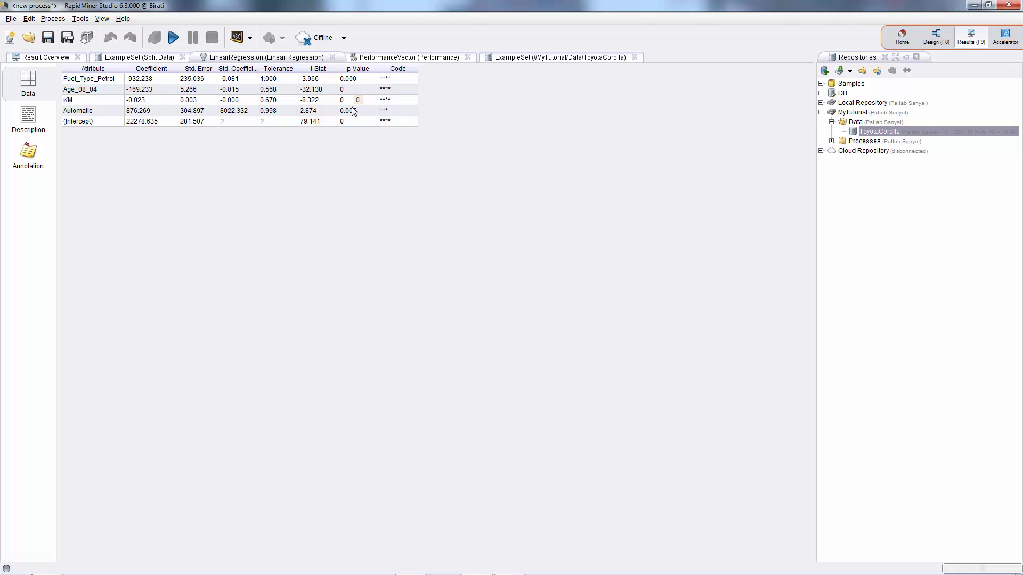
# Review the performance vector's root mean squared error and squared correlation criteria, comparing them with the other result views.
pyautogui.click(403, 58)
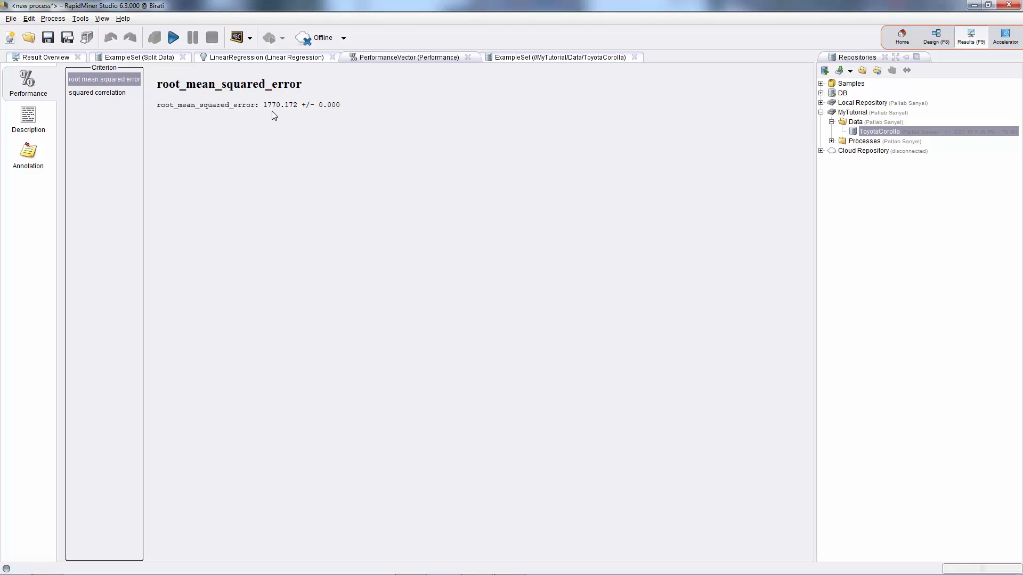
pyautogui.click(98, 93)
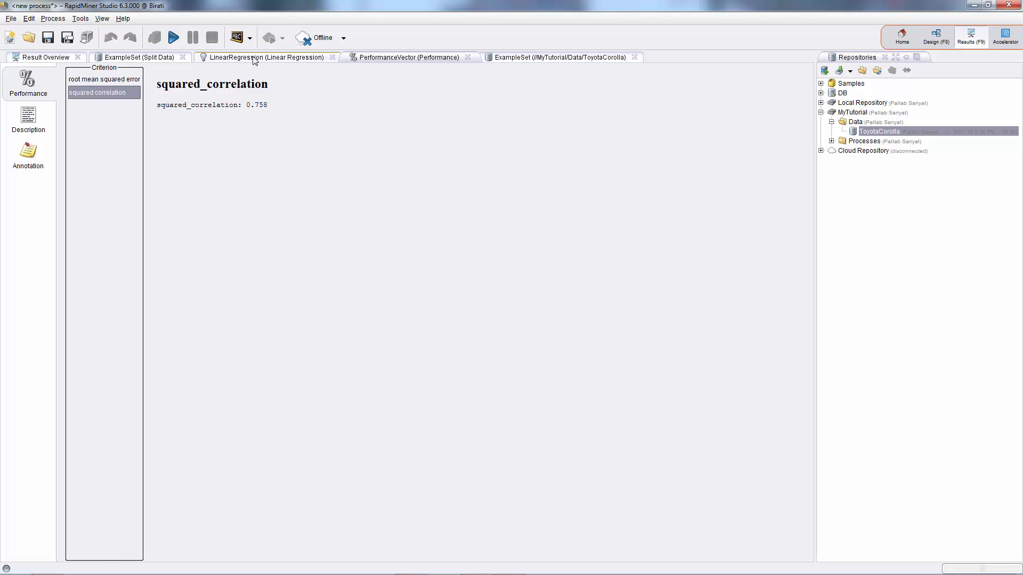
pyautogui.click(536, 58)
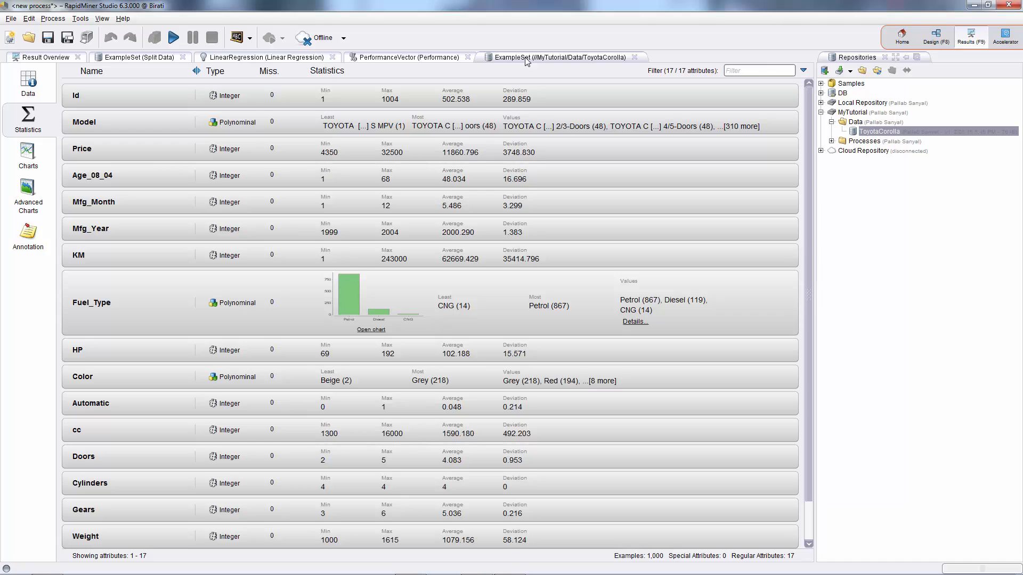
pyautogui.click(178, 57)
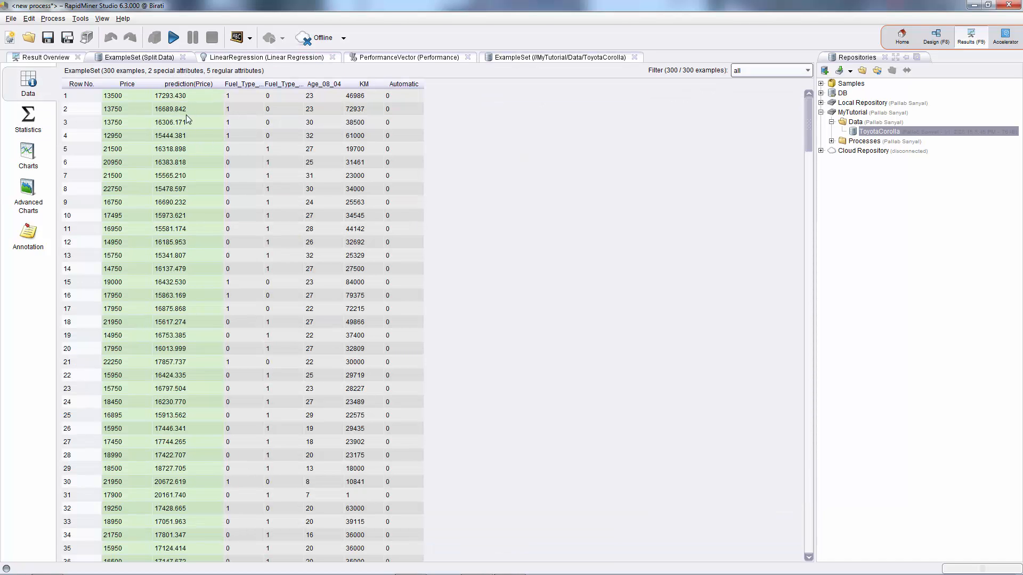
pyautogui.click(267, 58)
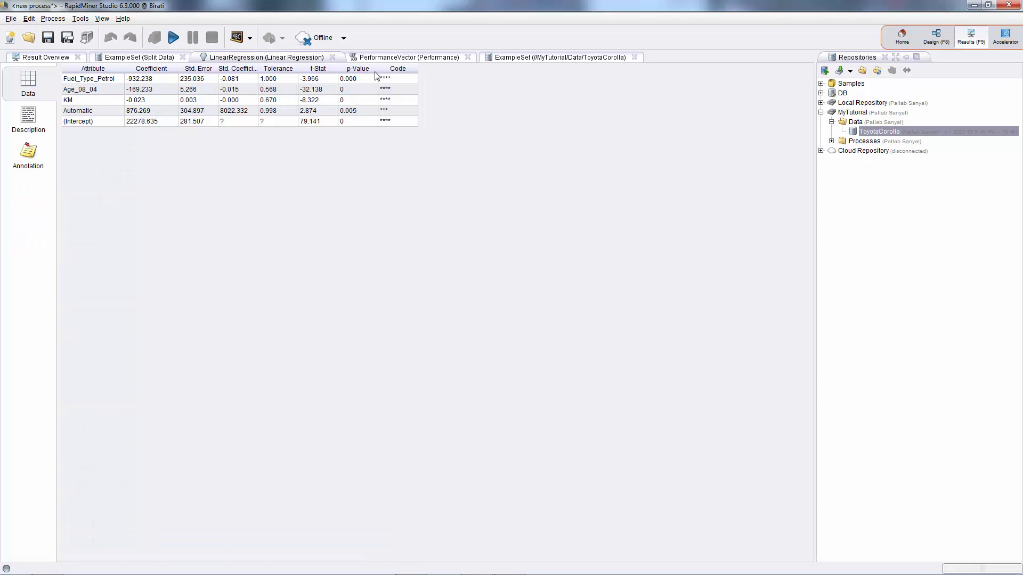
pyautogui.click(415, 60)
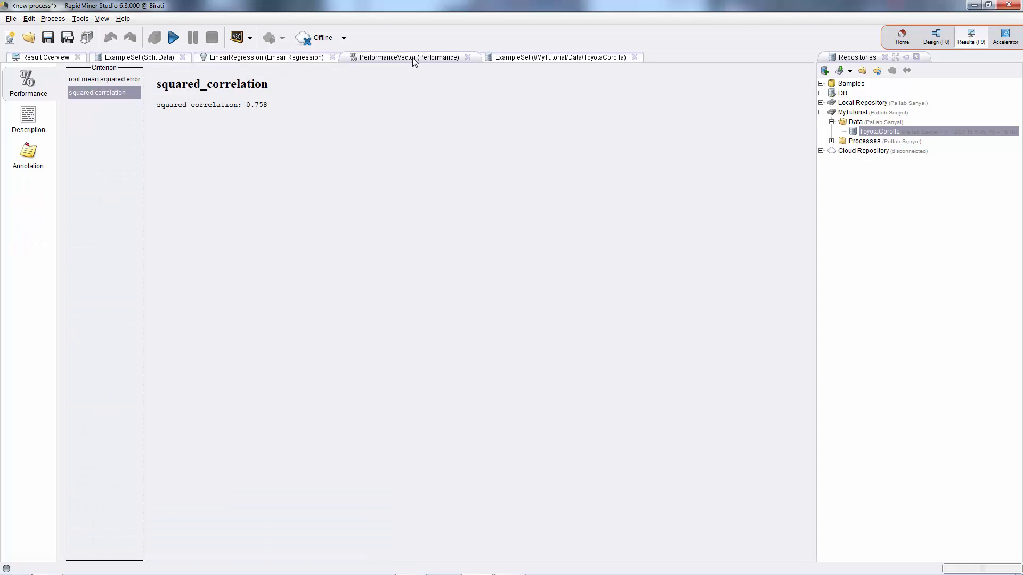
# Examine the scored example set, comparing actual Price against prediction(Price) down through all rows.
pyautogui.click(140, 59)
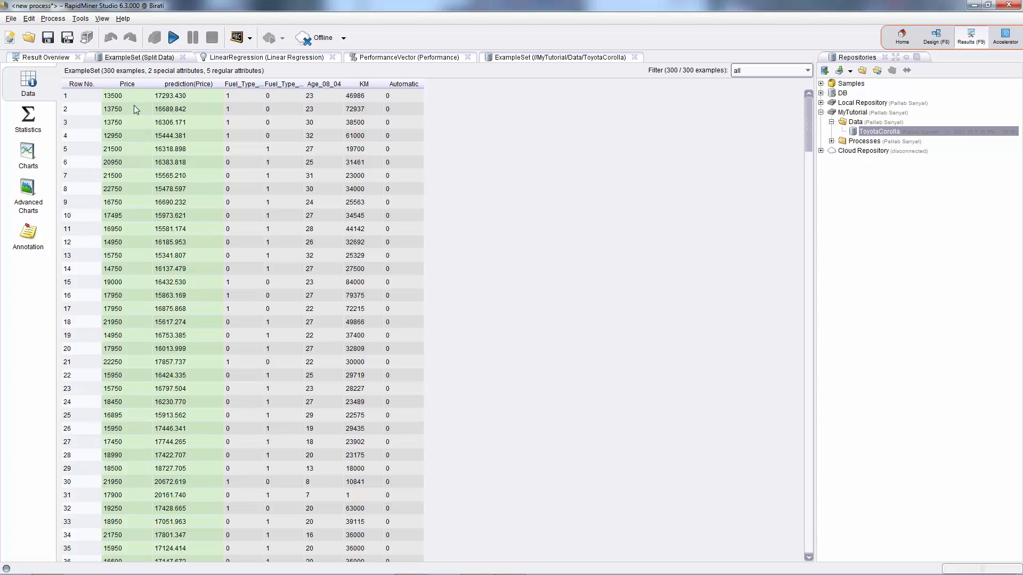
pyautogui.click(111, 97)
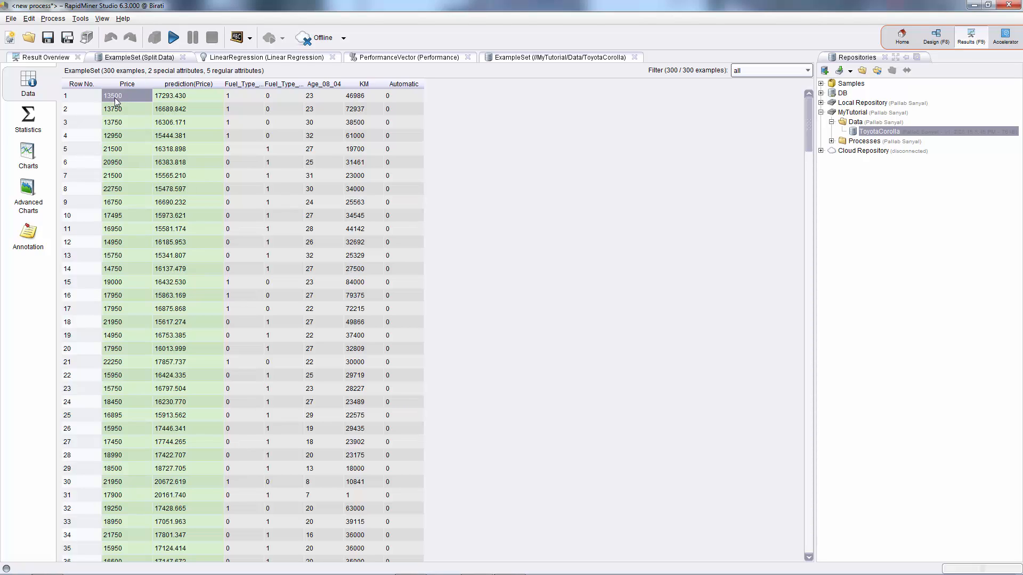
pyautogui.click(174, 99)
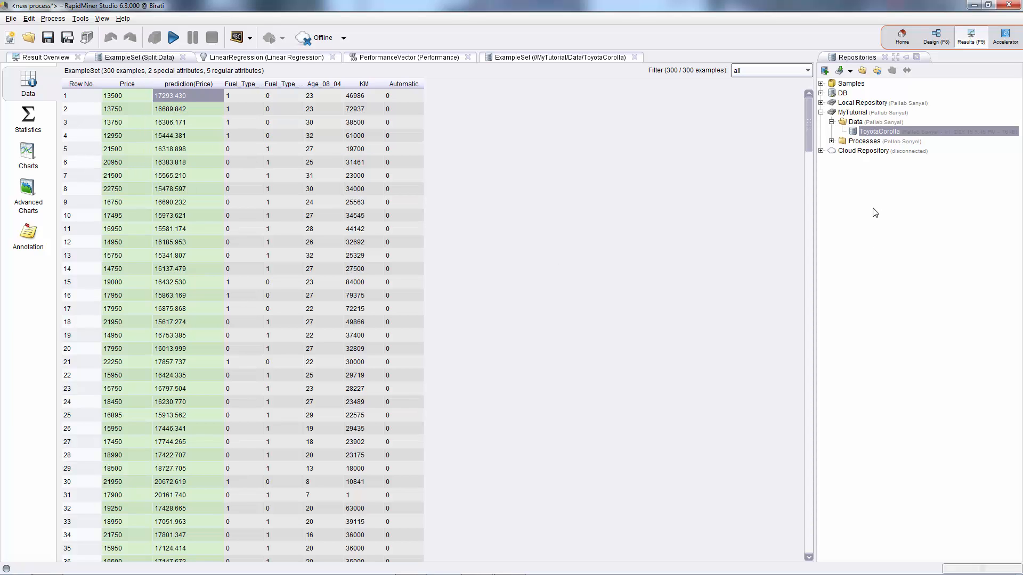
pyautogui.moveTo(806, 122); pyautogui.dragTo(806, 381)
pyautogui.moveTo(798, 418); pyautogui.dragTo(800, 541)
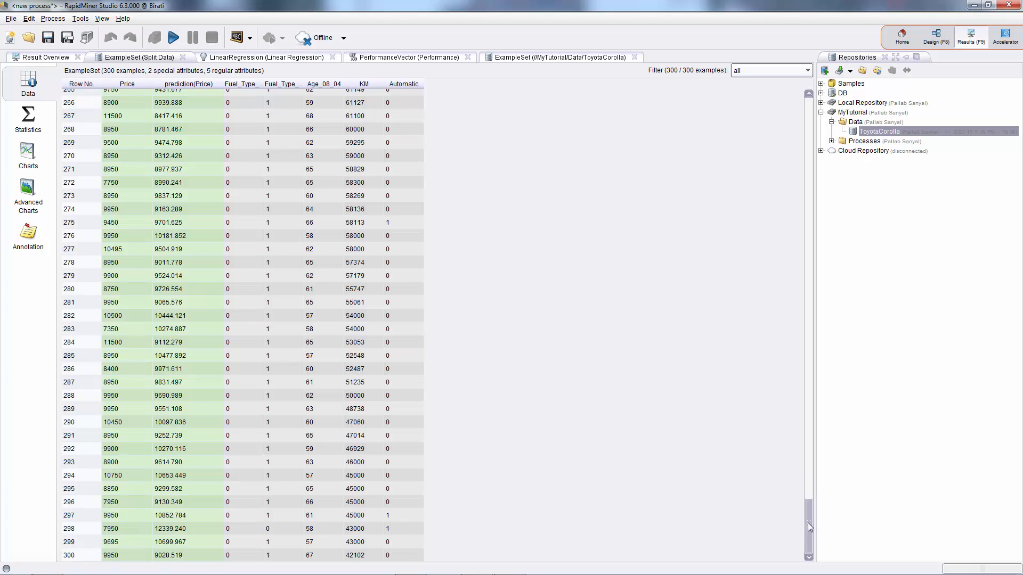
pyautogui.moveTo(808, 520); pyautogui.dragTo(819, 103)
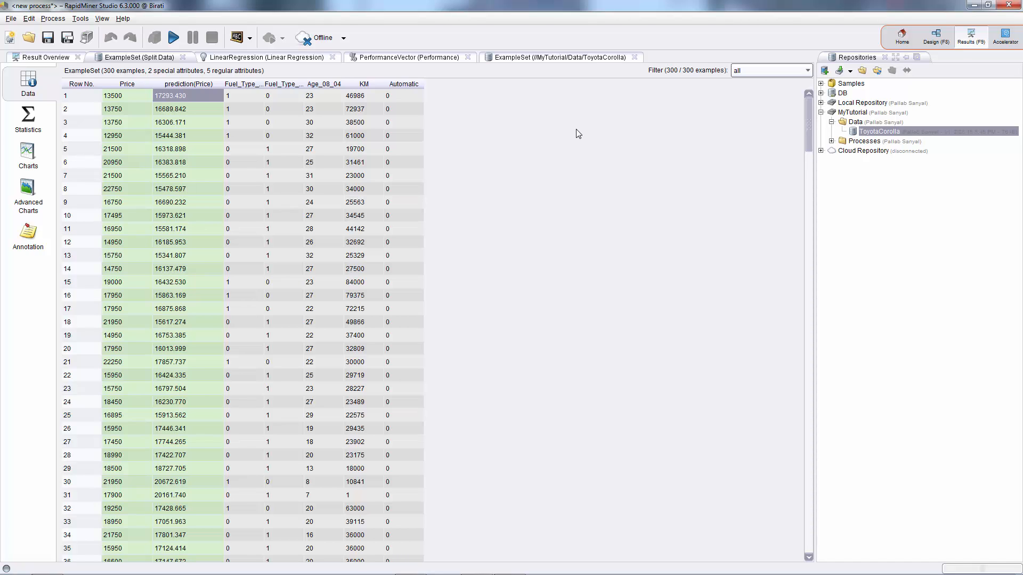
# Return to the process design and start saving the process to the repository.
pyautogui.click(936, 37)
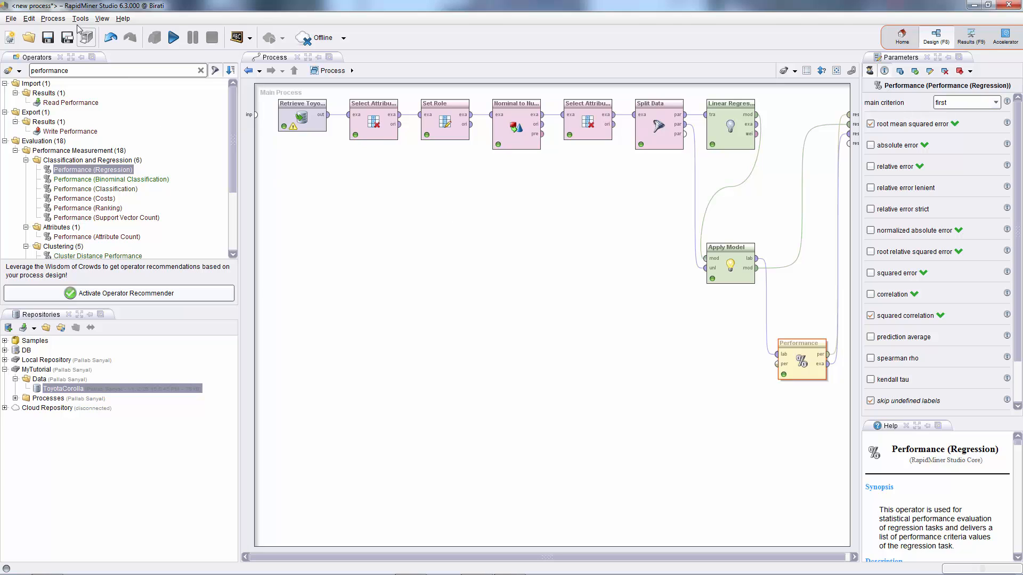
pyautogui.click(11, 19)
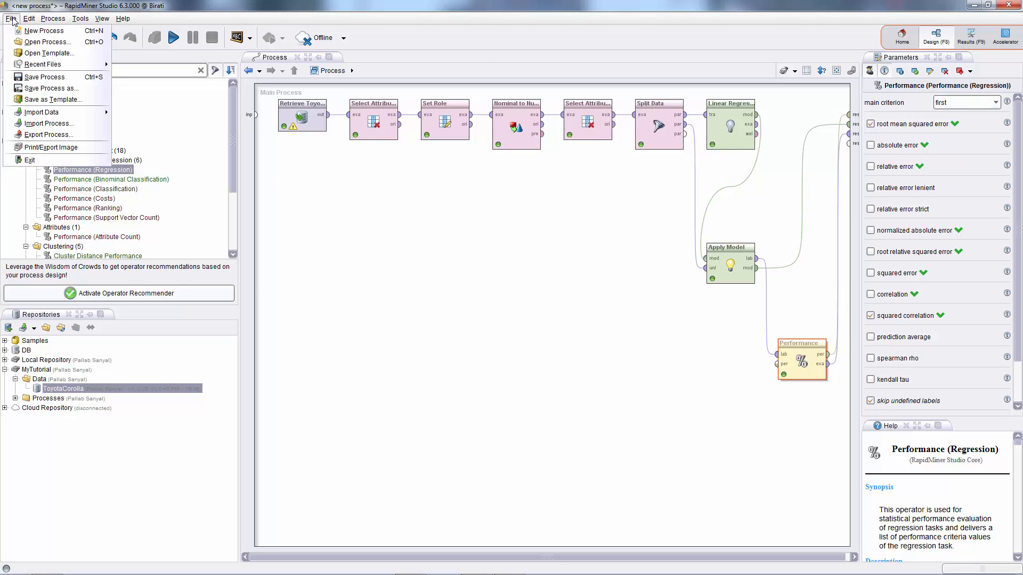
pyautogui.click(39, 77)
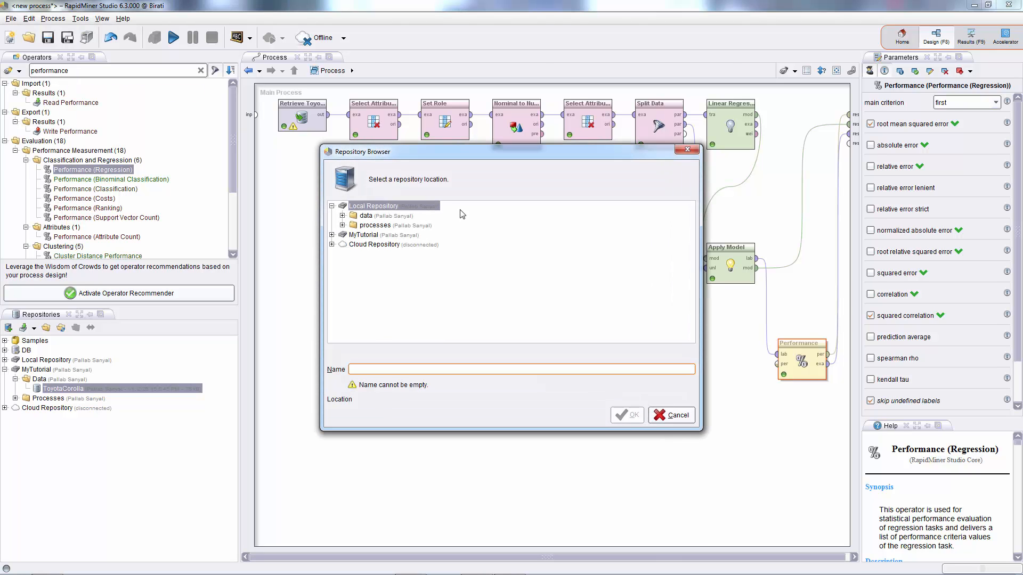